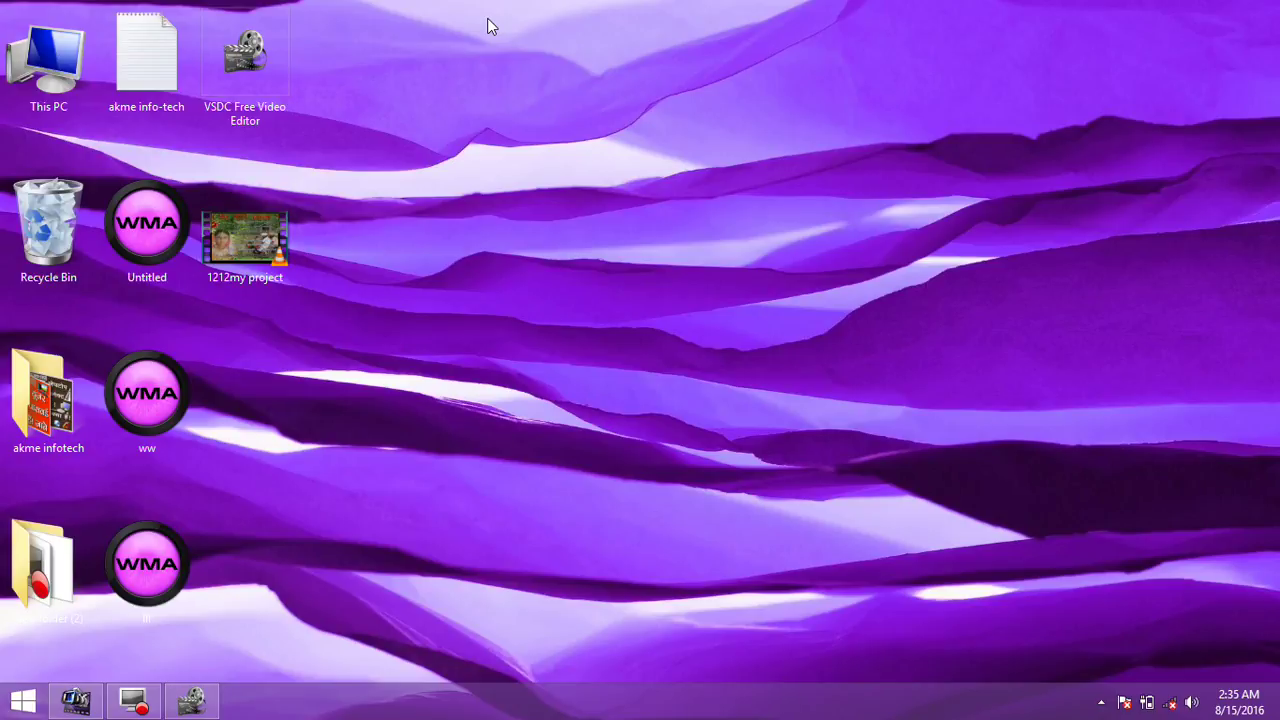
right_click(510, 71)
left_click(551, 108)
right_click(551, 108)
left_click(571, 157)
right_click(571, 157)
left_click(607, 208)
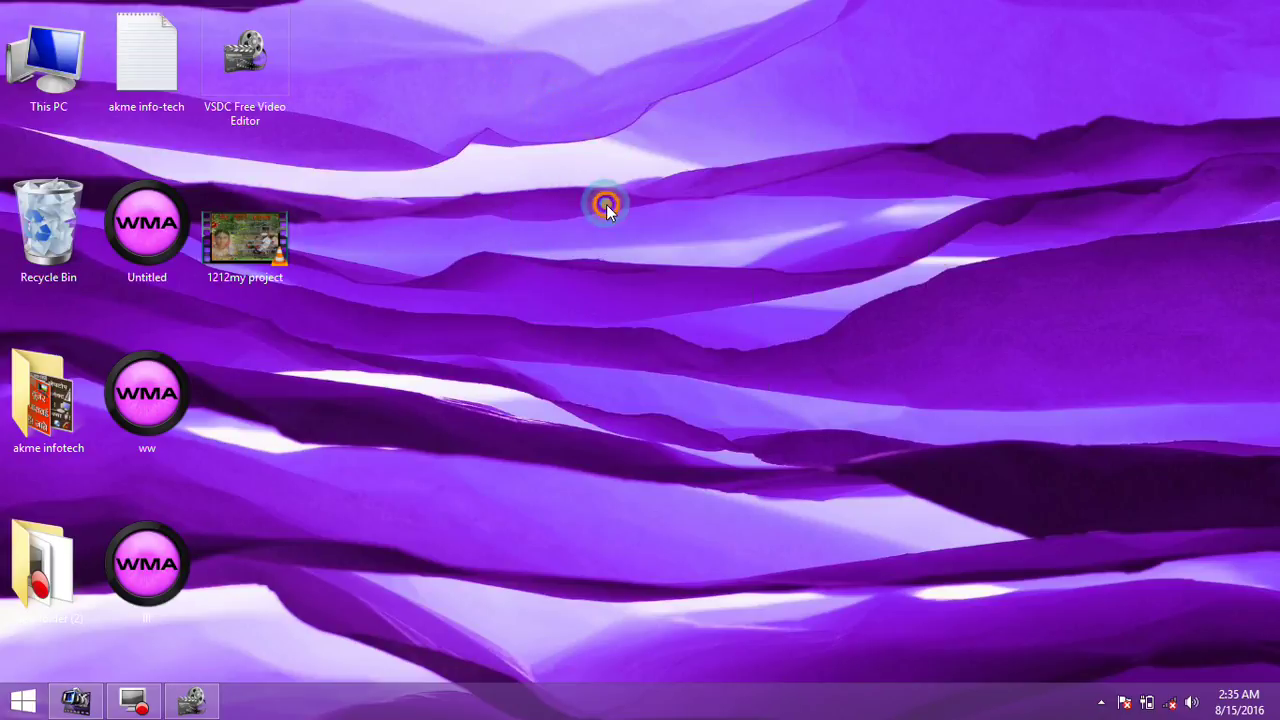
right_click(607, 208)
left_click(639, 249)
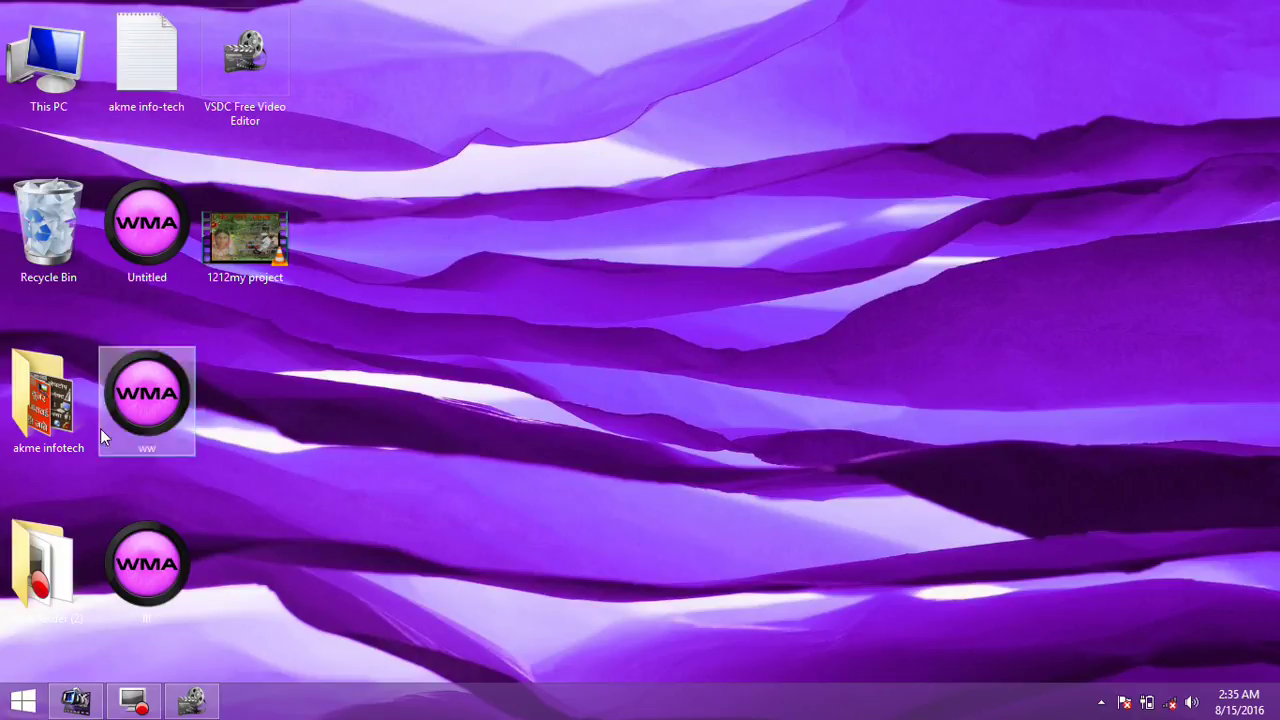
right_click(474, 264)
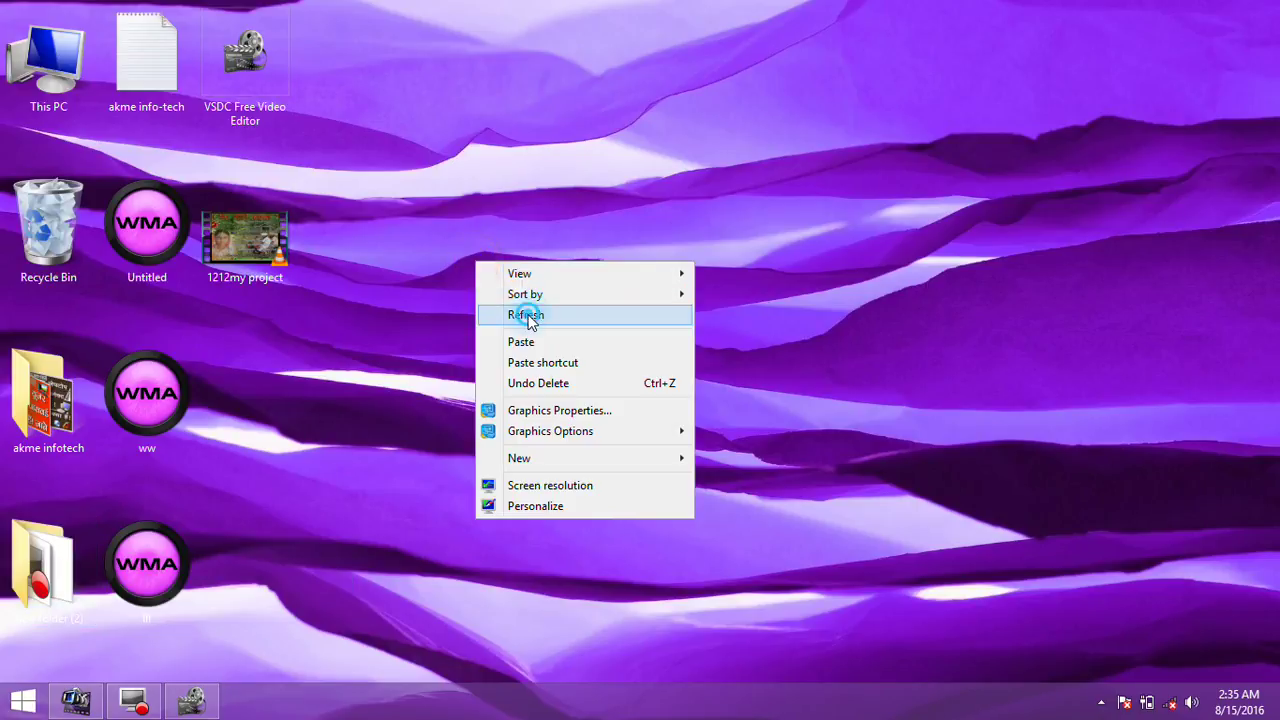
left_click(560, 316)
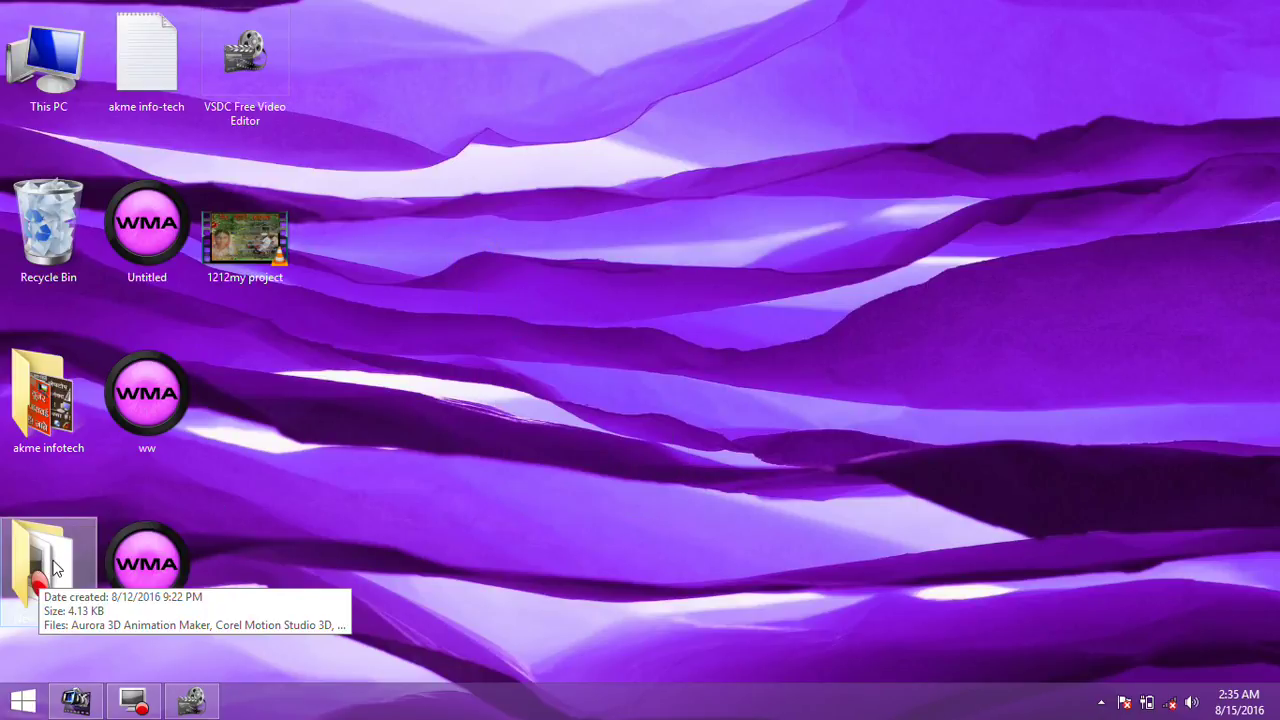
- Open the folder New folder (2), move the Aurora 3D Animation Maker shortcut out to the desktop, and minimize the folder window
left_click(40, 580)
key("Return")
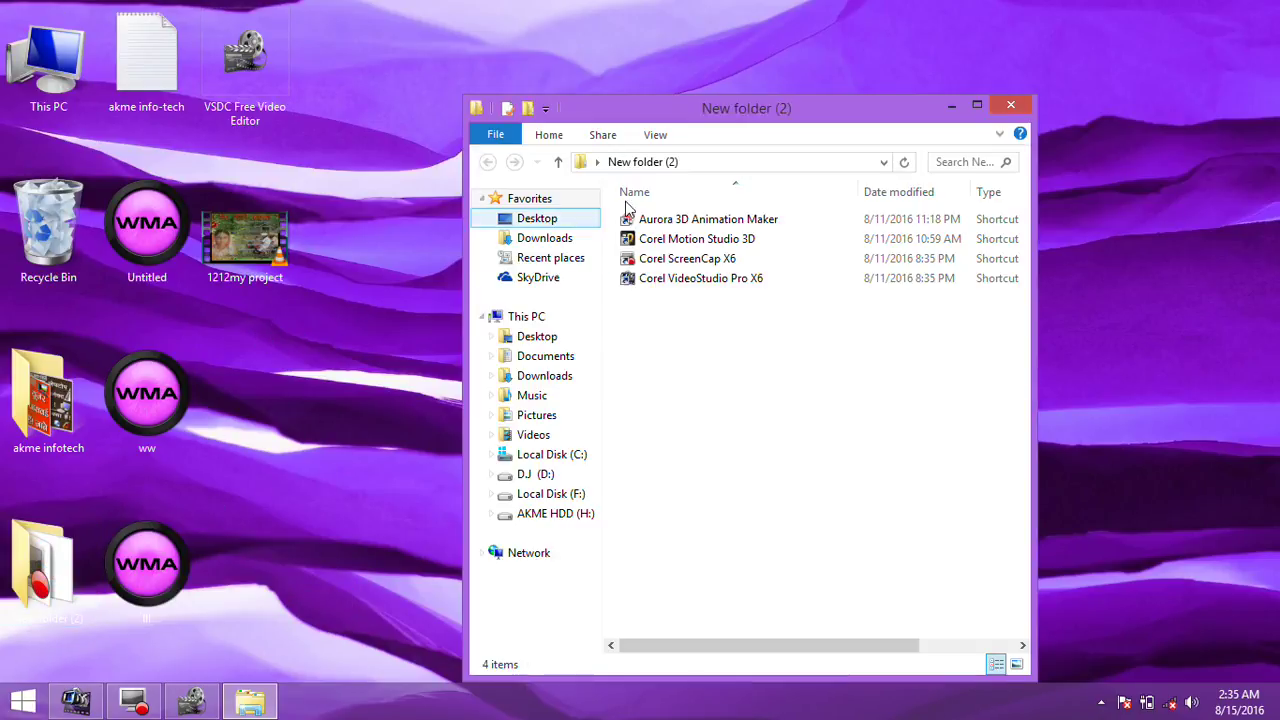
left_click(697, 222)
left_click_drag(697, 222, 645, 55)
left_click(948, 104)
left_click_drag(645, 101, 365, 282)
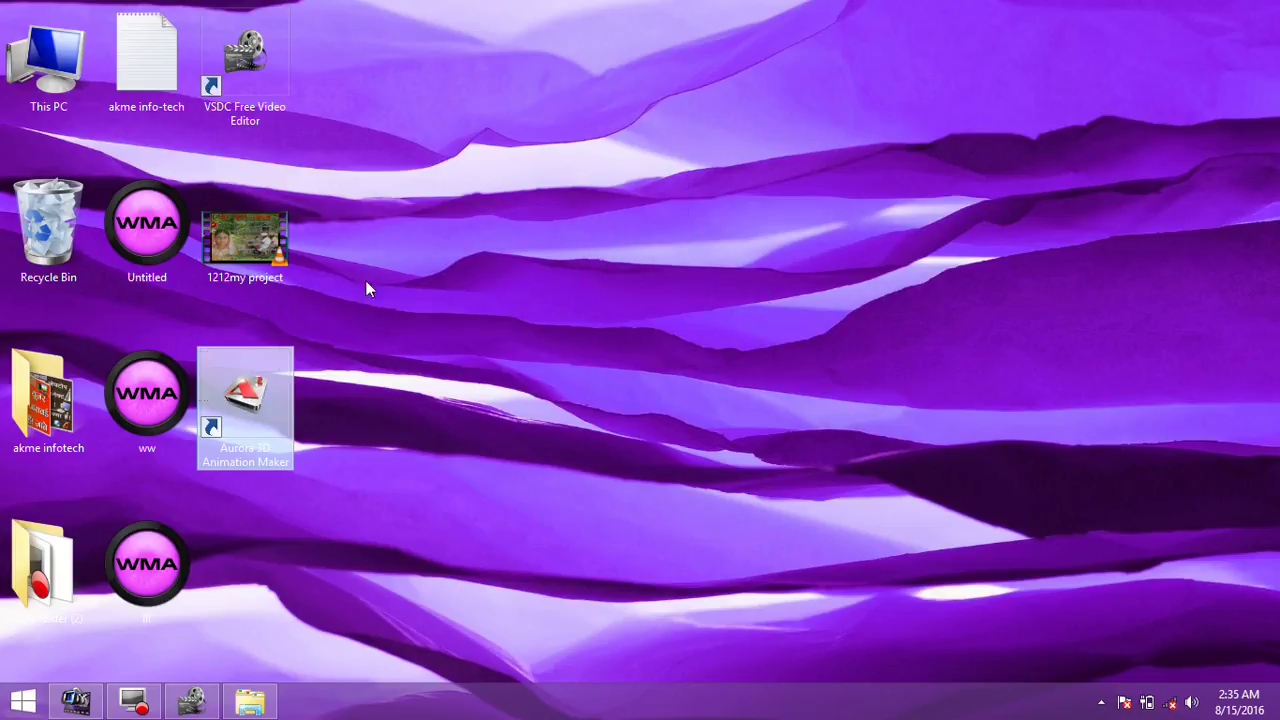
right_click(700, 145)
left_click(720, 194)
right_click(737, 200)
left_click(772, 248)
right_click(785, 244)
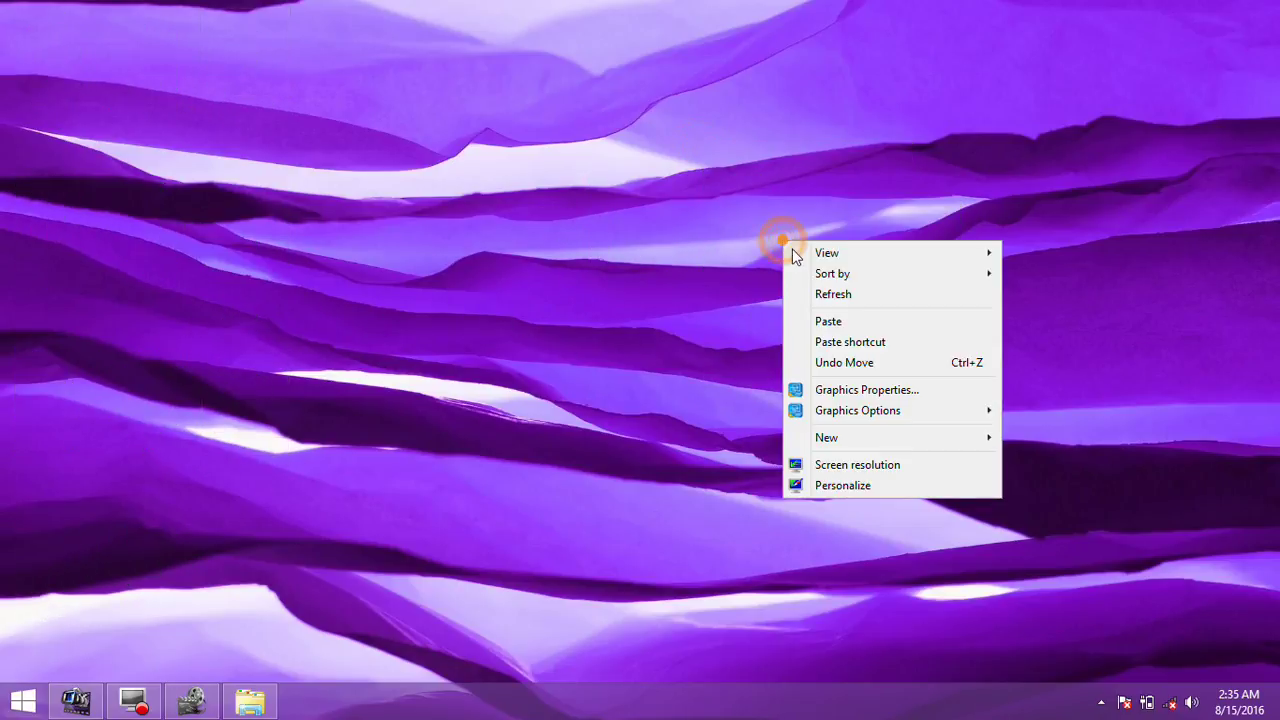
left_click(826, 293)
right_click(824, 290)
left_click(852, 342)
right_click(861, 347)
left_click(938, 400)
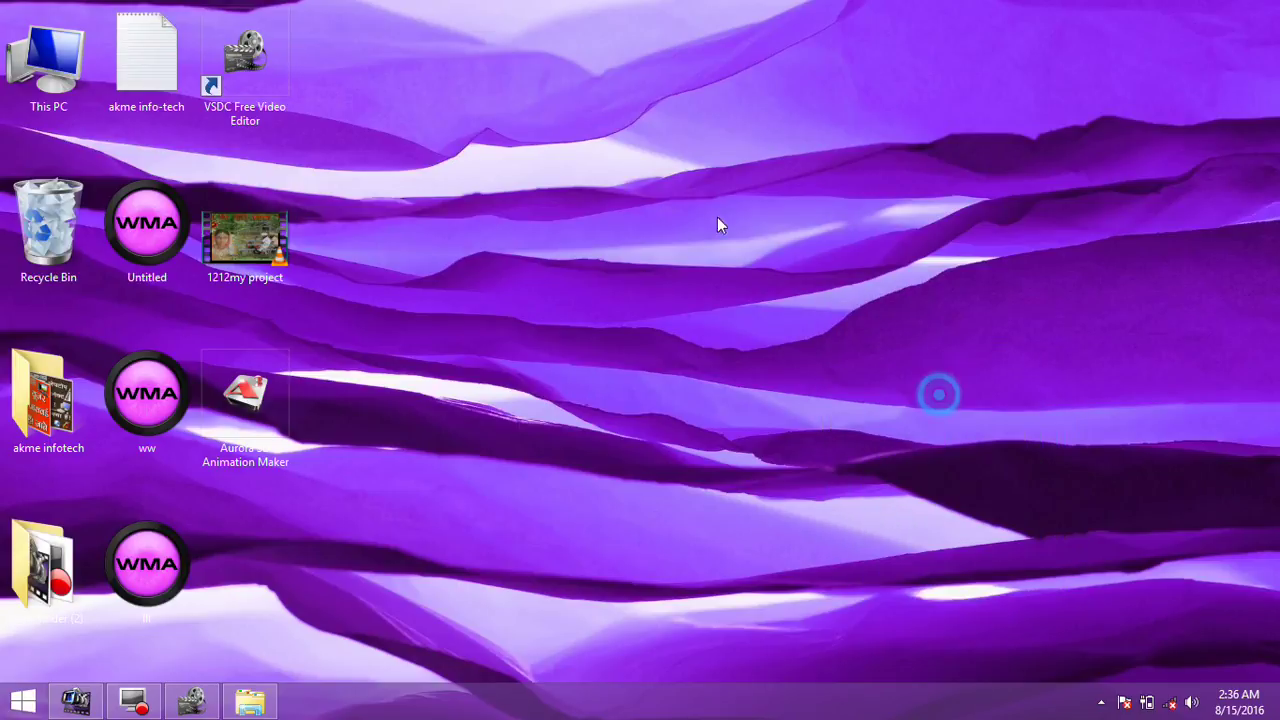
right_click(666, 190)
left_click(746, 246)
right_click(737, 242)
left_click(830, 300)
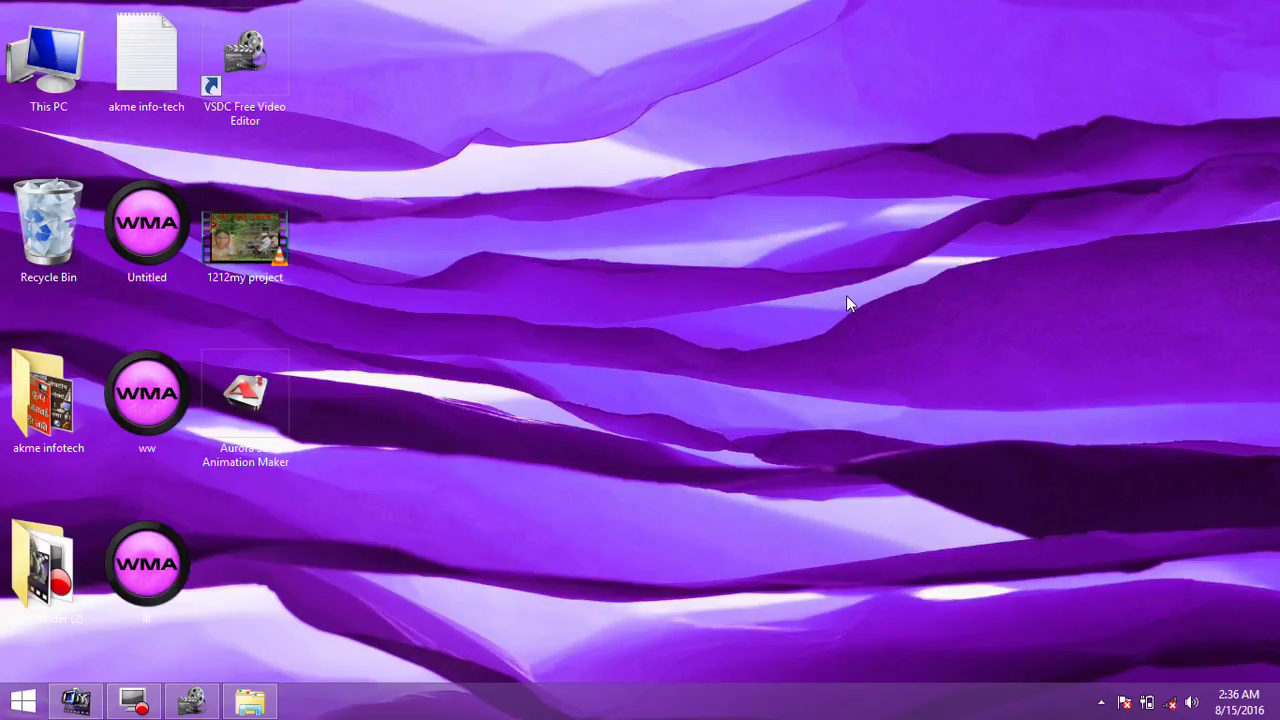
right_click(630, 130)
left_click(654, 182)
right_click(690, 186)
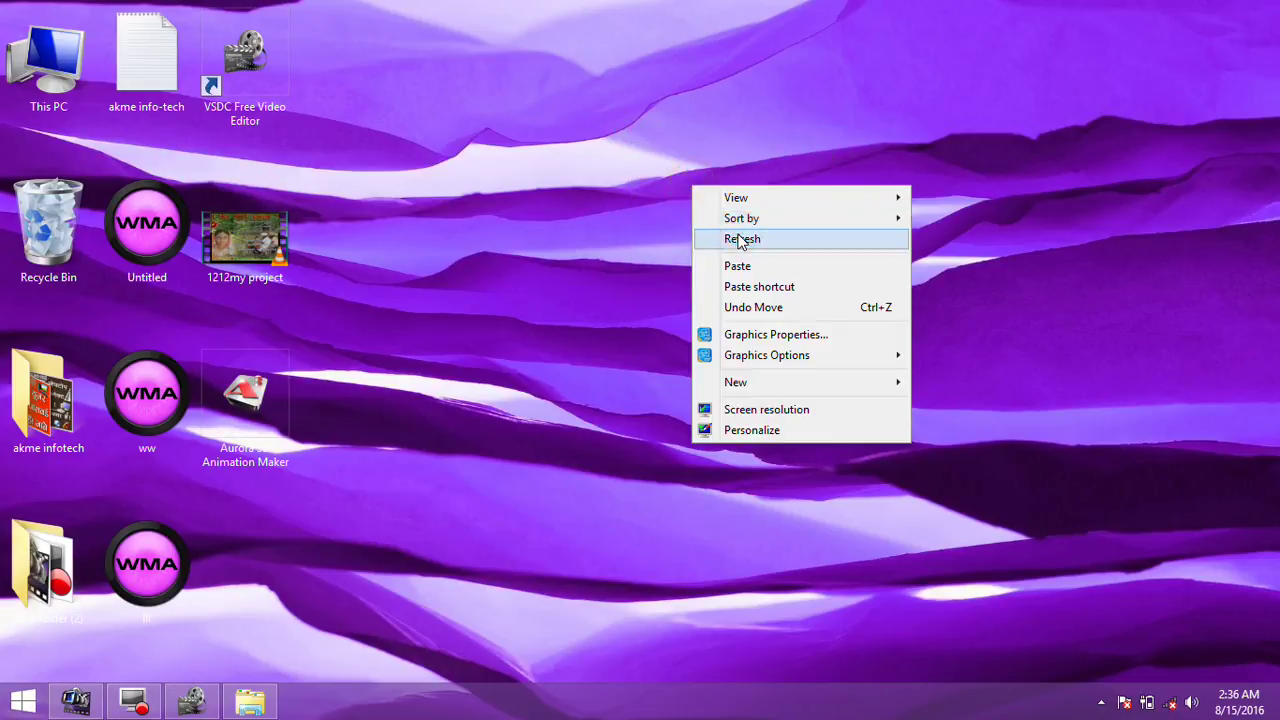
left_click(738, 234)
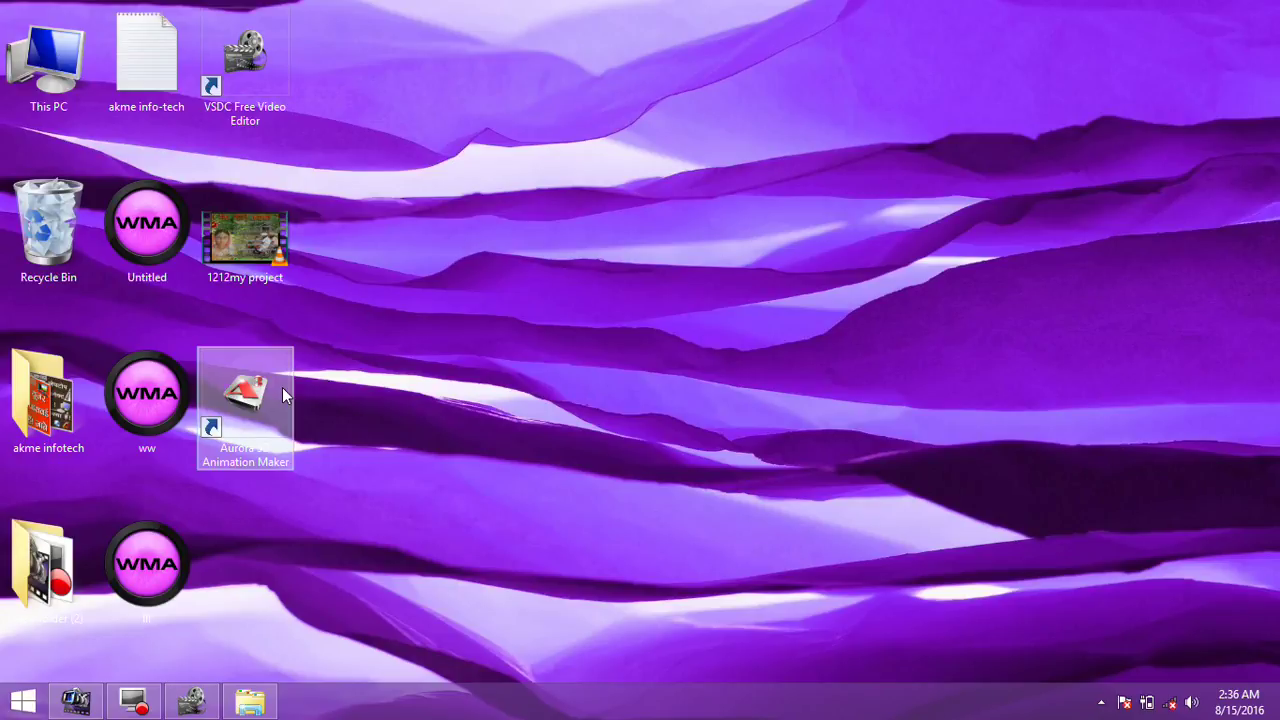
right_click(490, 176)
left_click(555, 228)
right_click(557, 240)
left_click(600, 287)
right_click(600, 287)
left_click(634, 334)
right_click(634, 334)
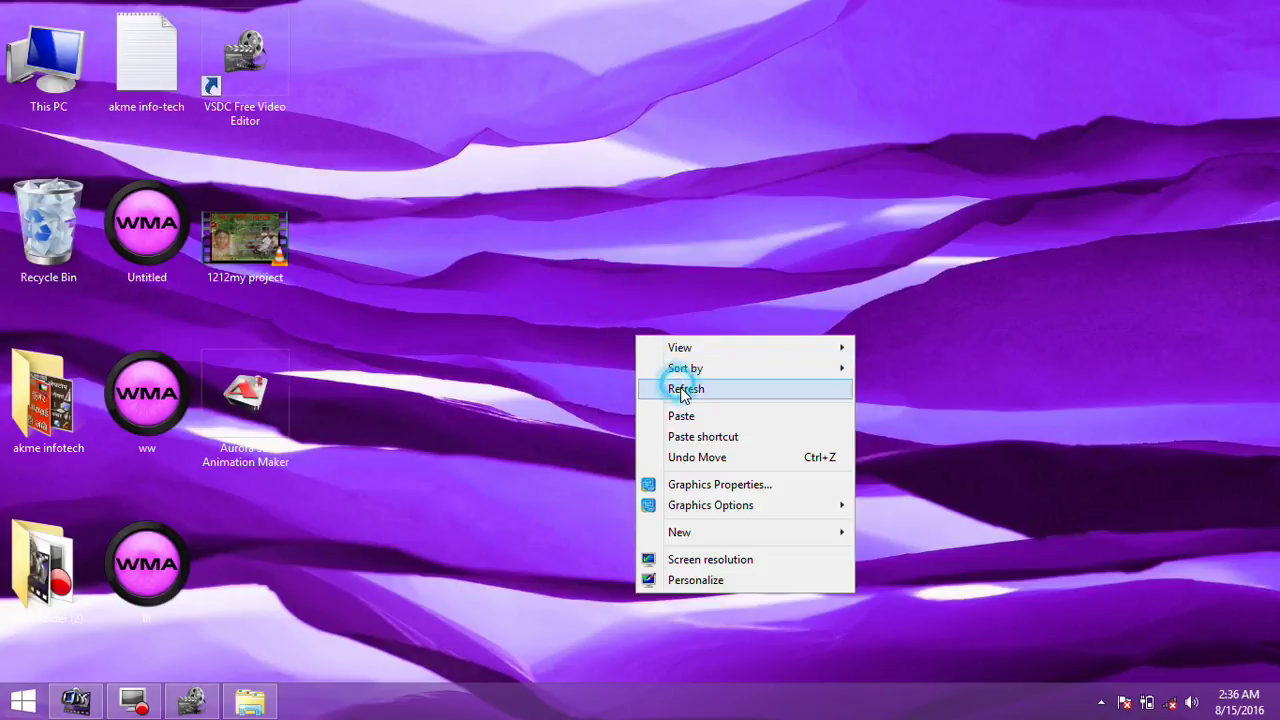
left_click(680, 386)
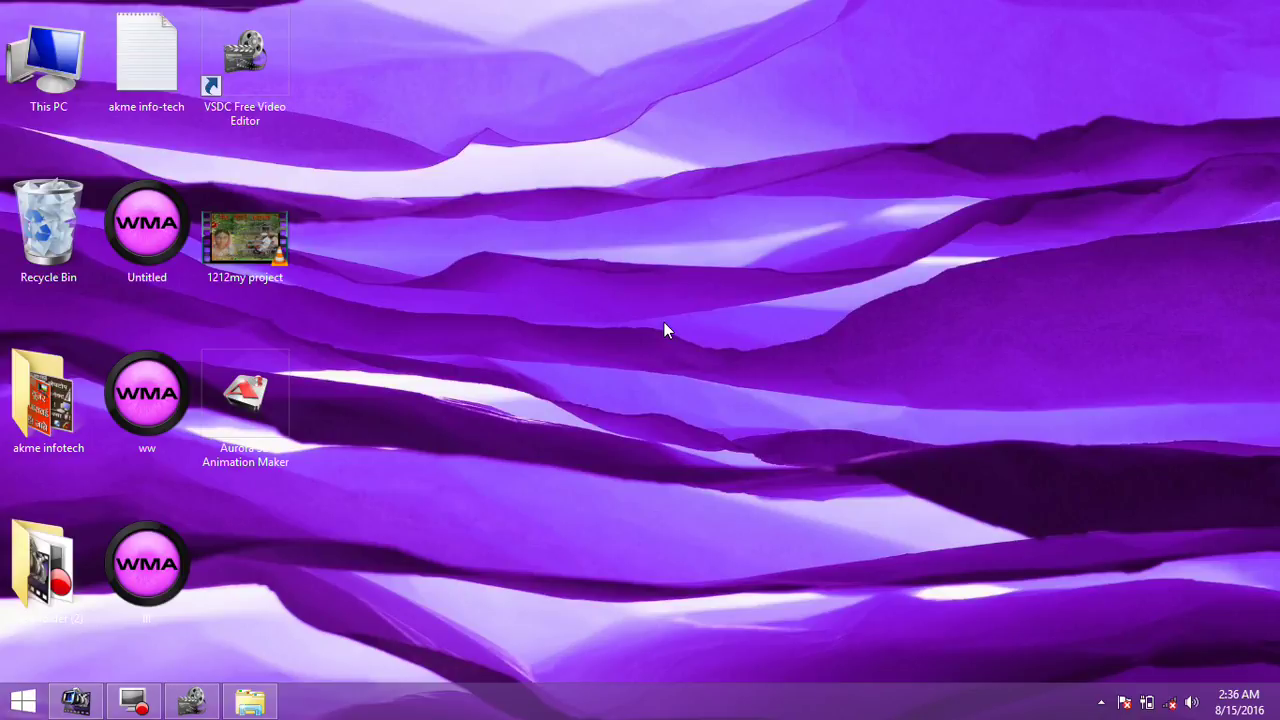
right_click(651, 178)
left_click(703, 229)
right_click(703, 229)
left_click(743, 280)
right_click(743, 280)
left_click(778, 318)
- Launch Aurora 3D Animation Maker from its desktop shortcut
left_click(780, 332)
double_click(271, 398)
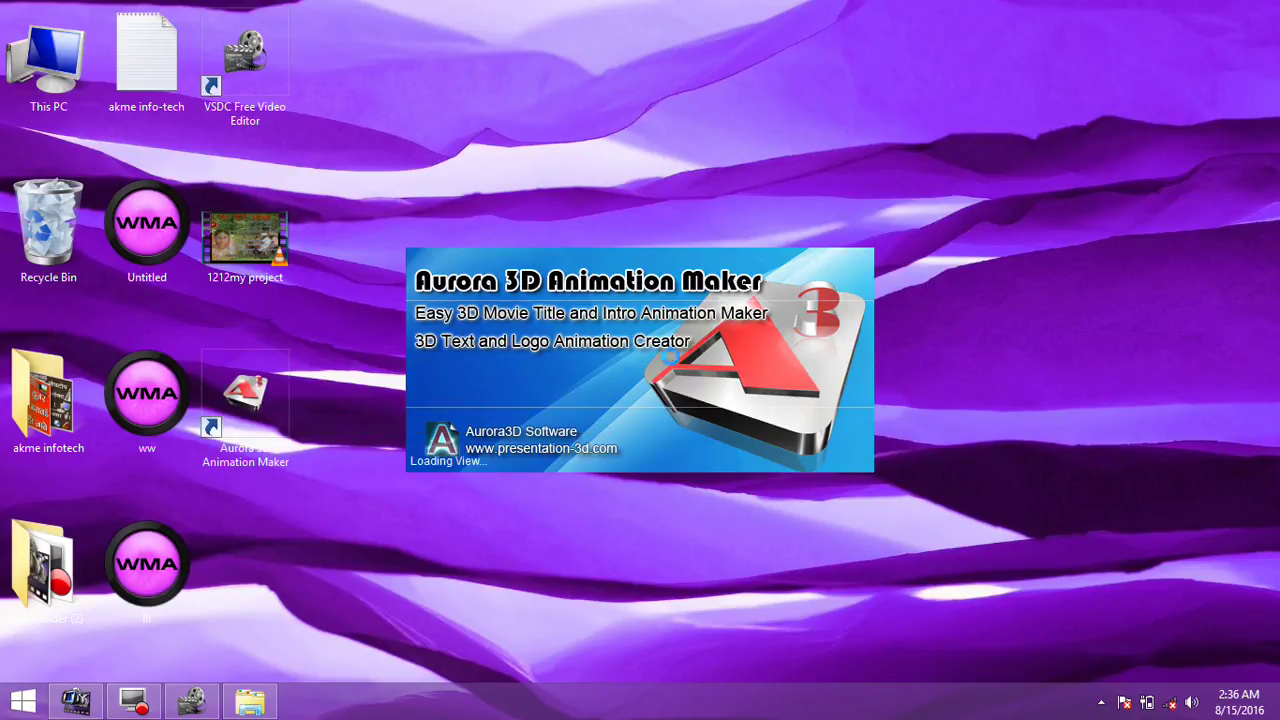
right_click(1022, 138)
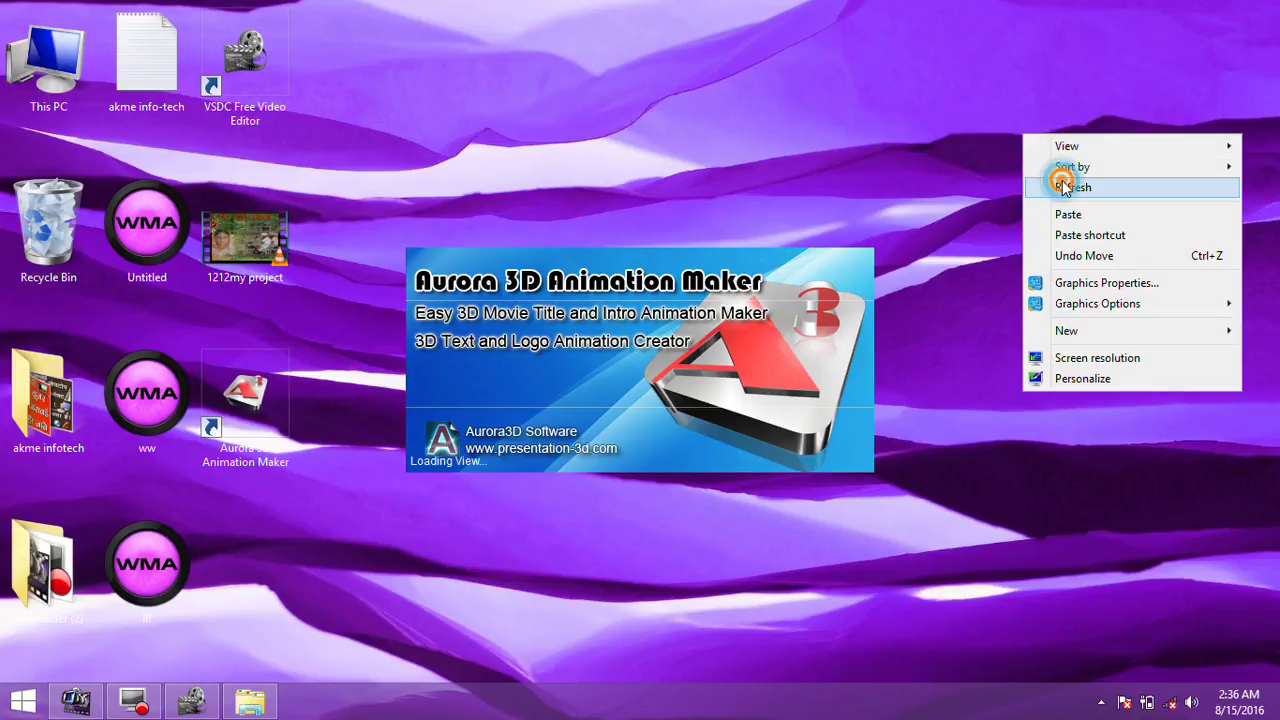
left_click(1154, 186)
right_click(1063, 171)
left_click(1104, 233)
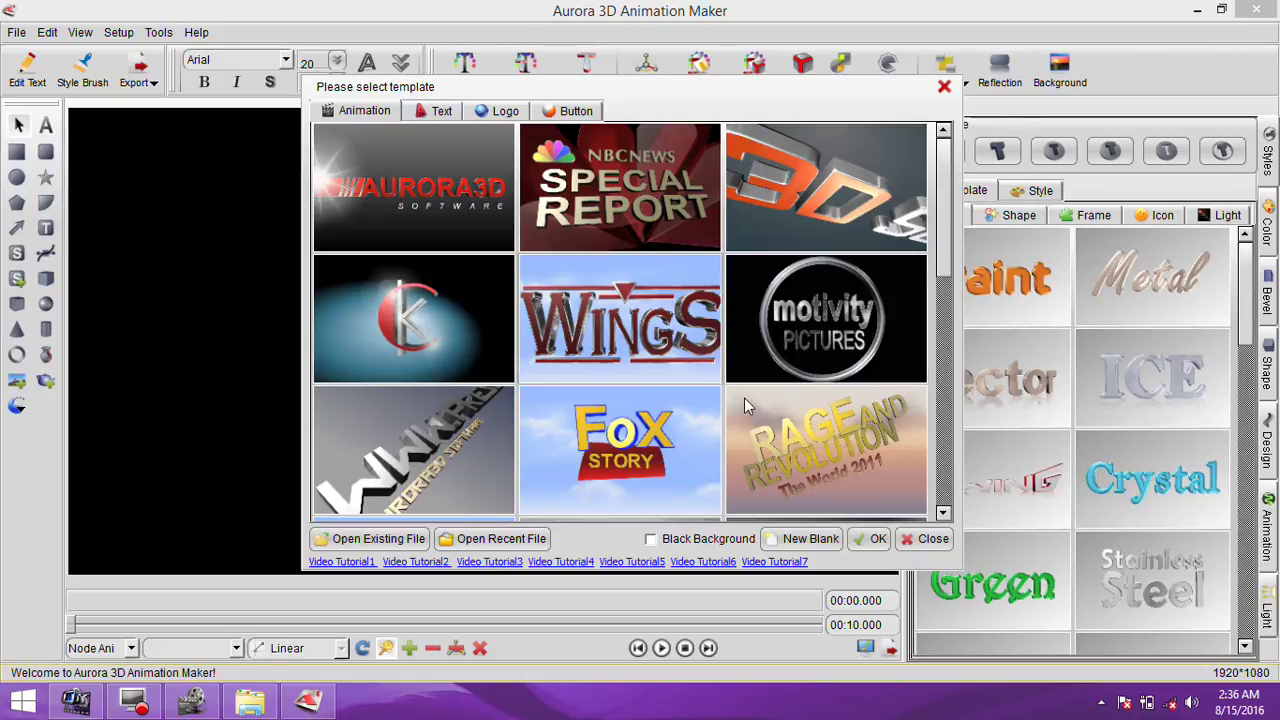
- Create a new document from the Aurora3D Software animation template and play the animation through
mouse_move(950, 185)
left_mouse_down()
mouse_move(951, 452)
mouse_move(952, 225)
mouse_move(965, 192)
left_mouse_up()
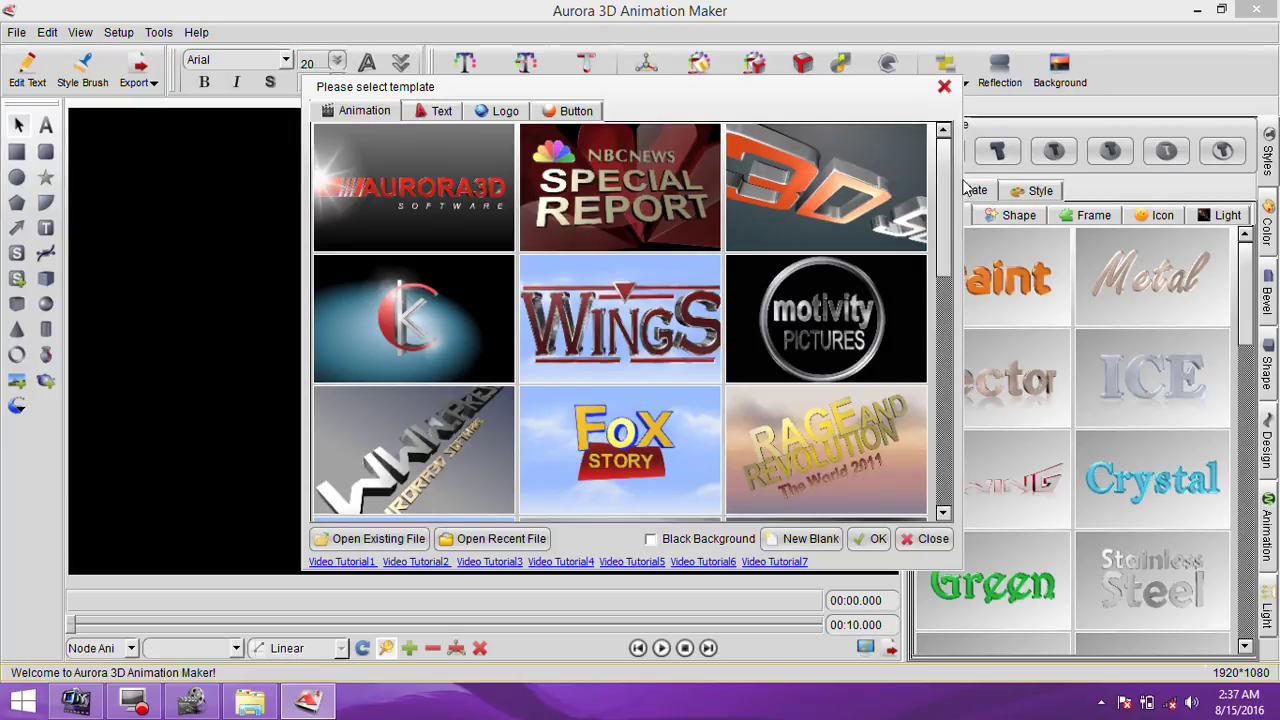
left_click(364, 117)
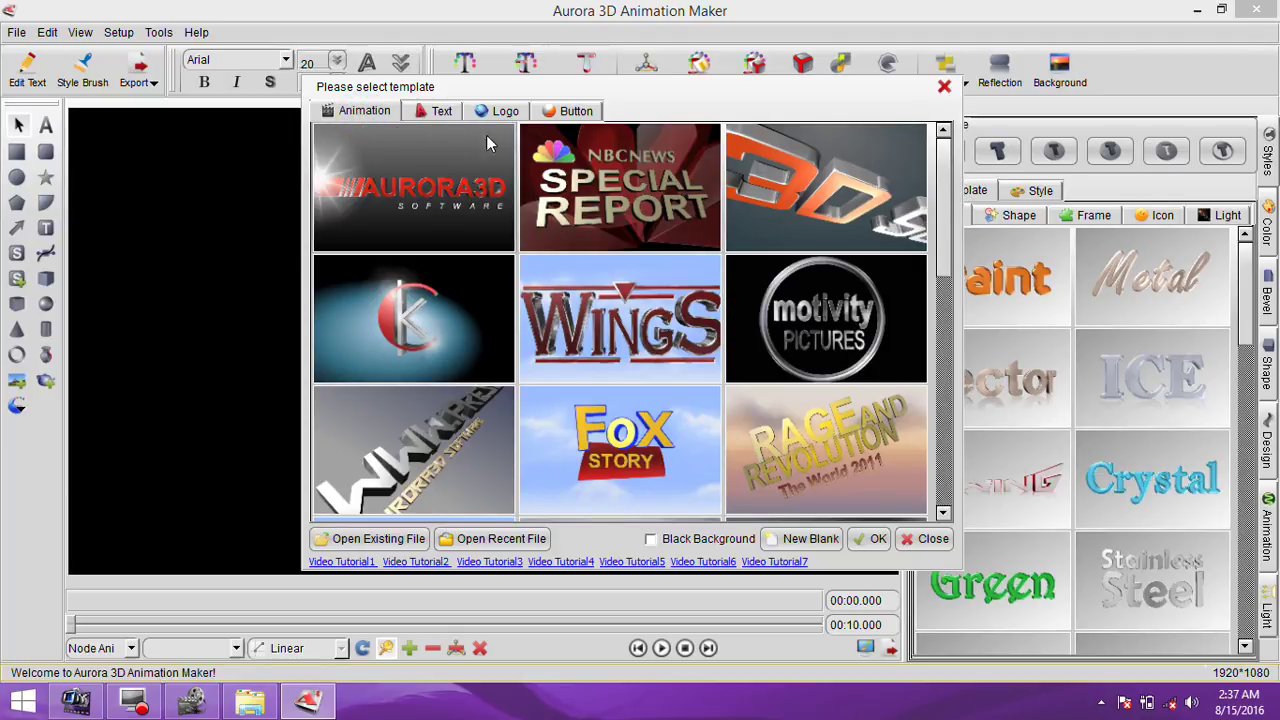
left_click_drag(950, 205, 960, 155)
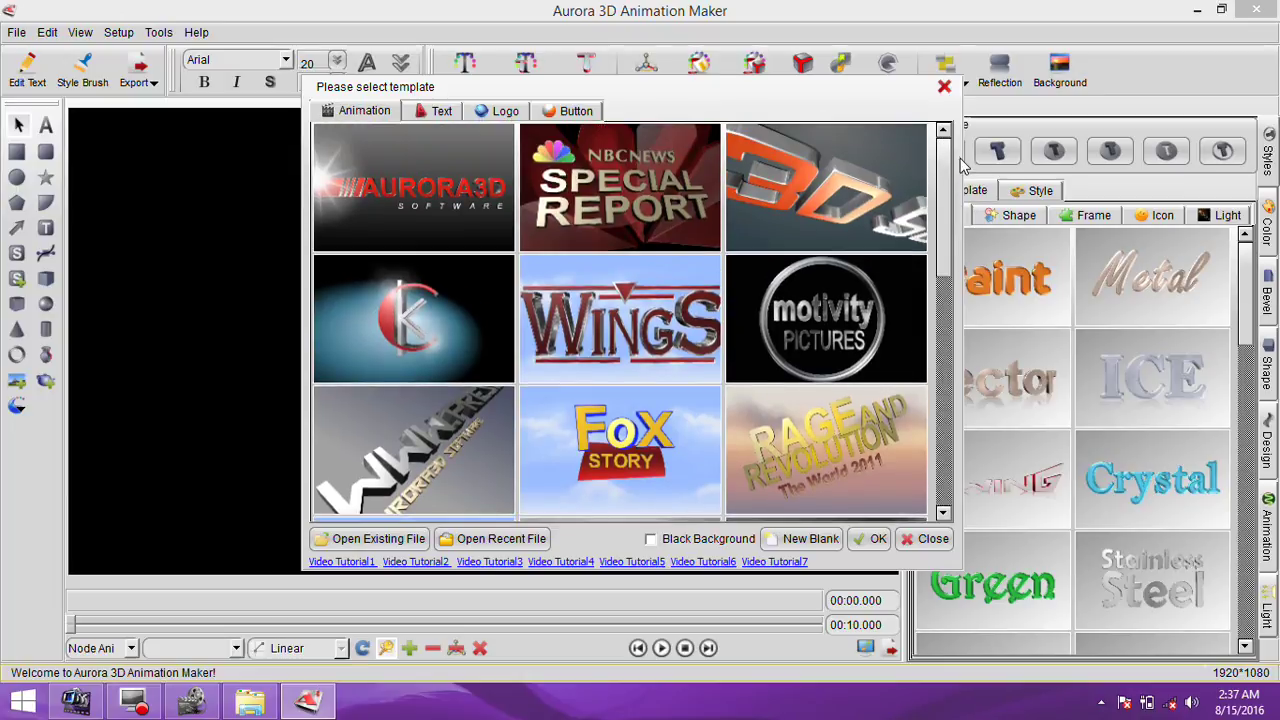
left_click(448, 187)
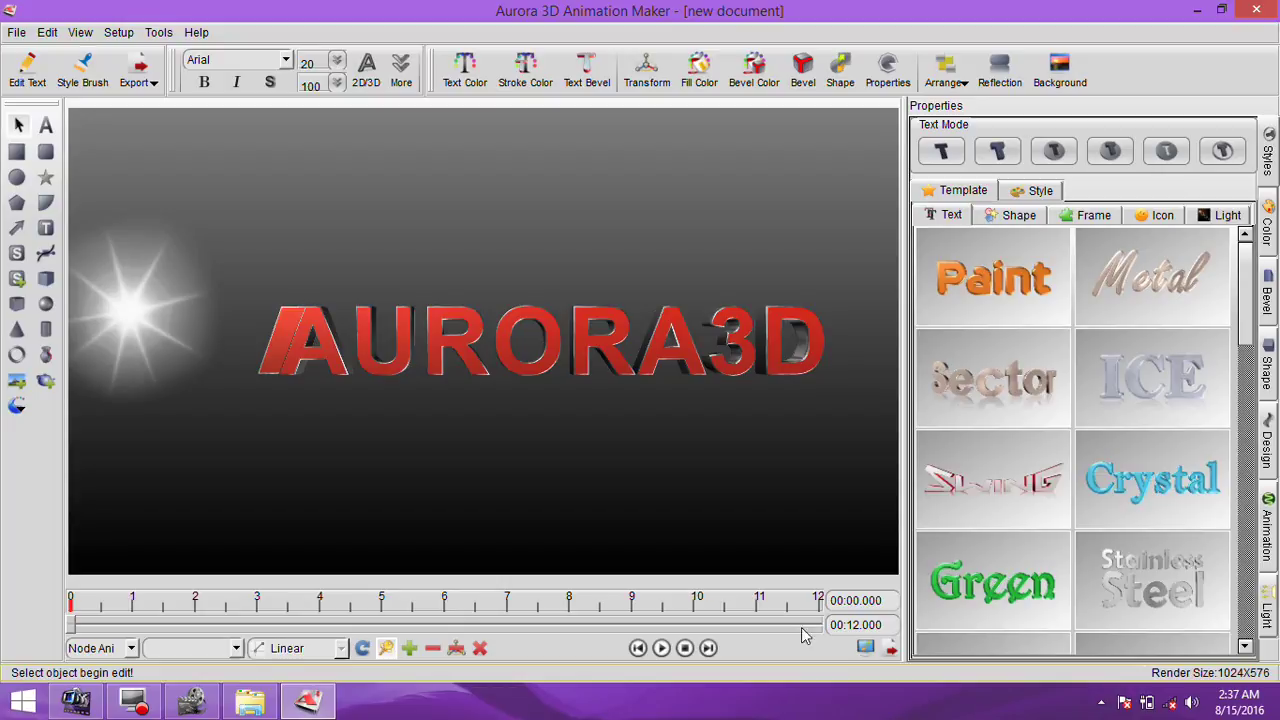
left_click(662, 648)
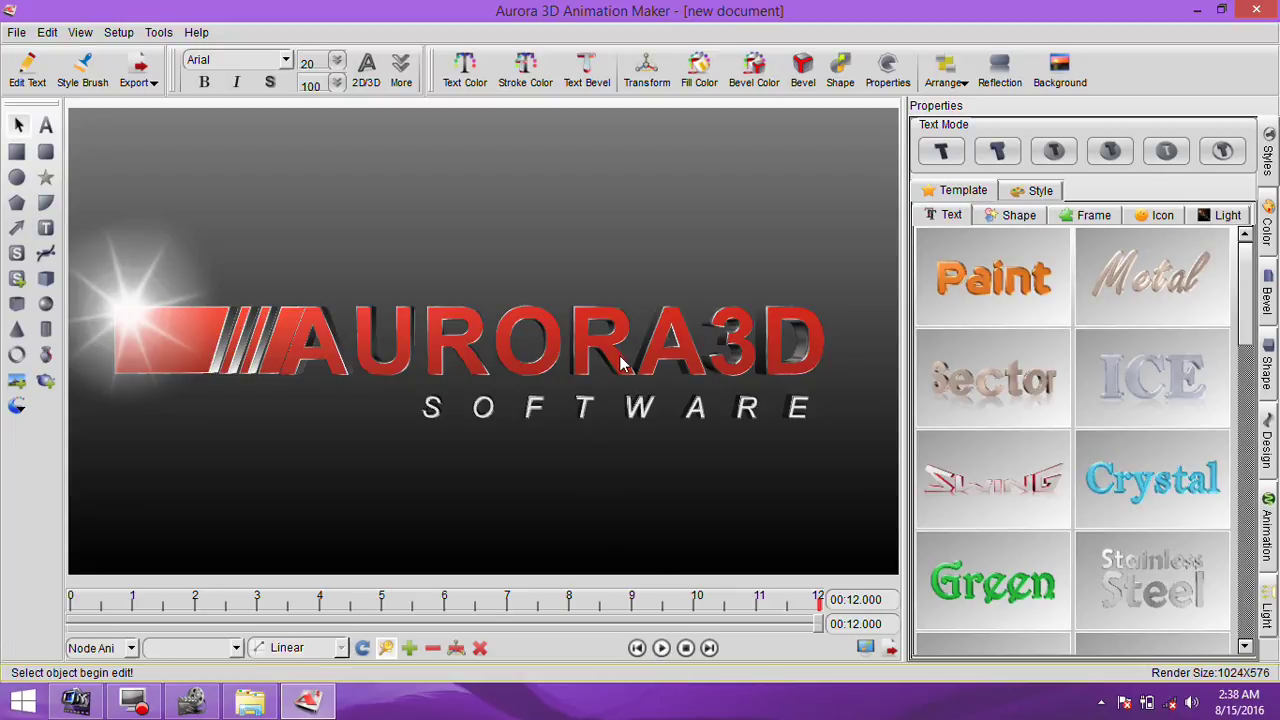
- Open the red AURORA3D title for editing and clear all of its text
left_click(560, 350)
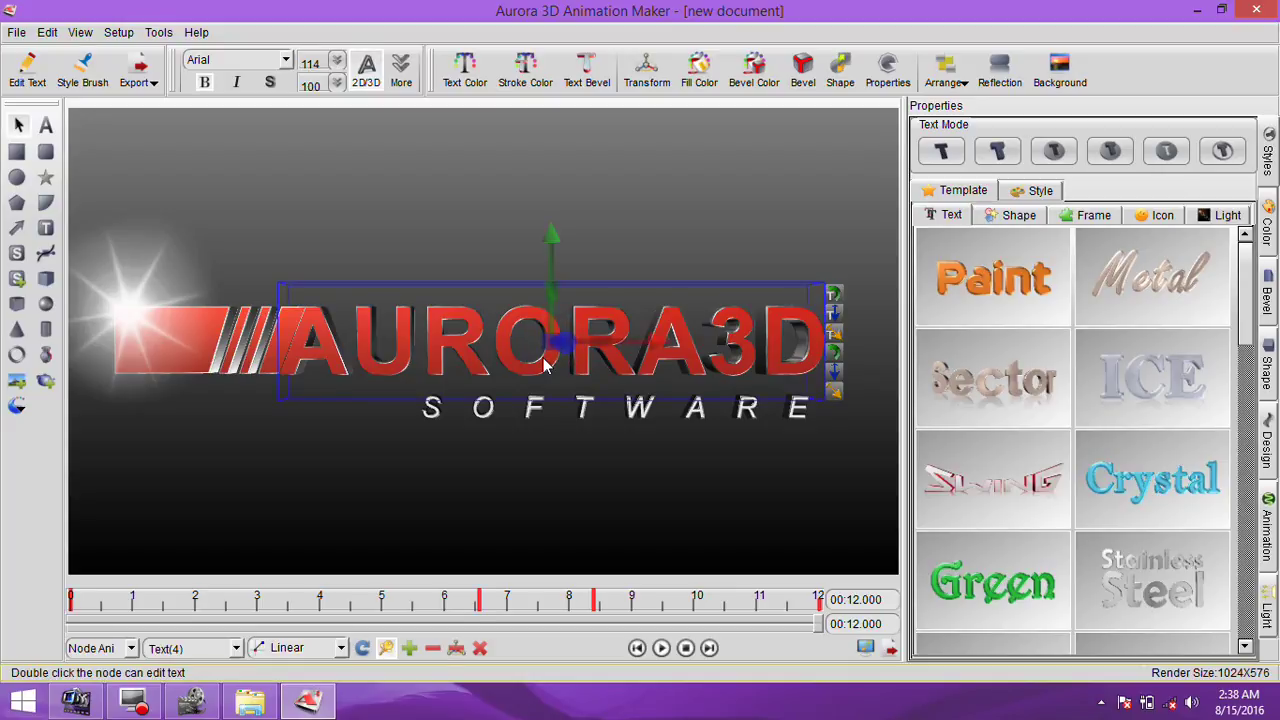
double_click(543, 357)
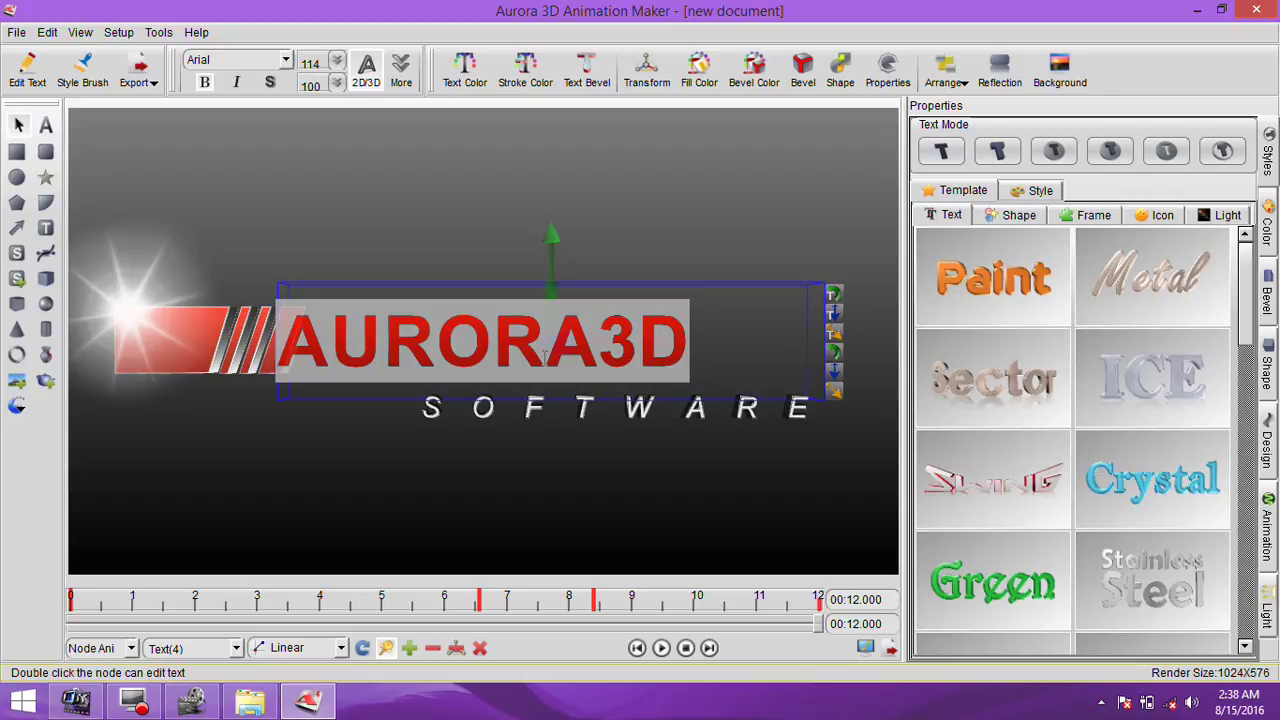
type("AKM")
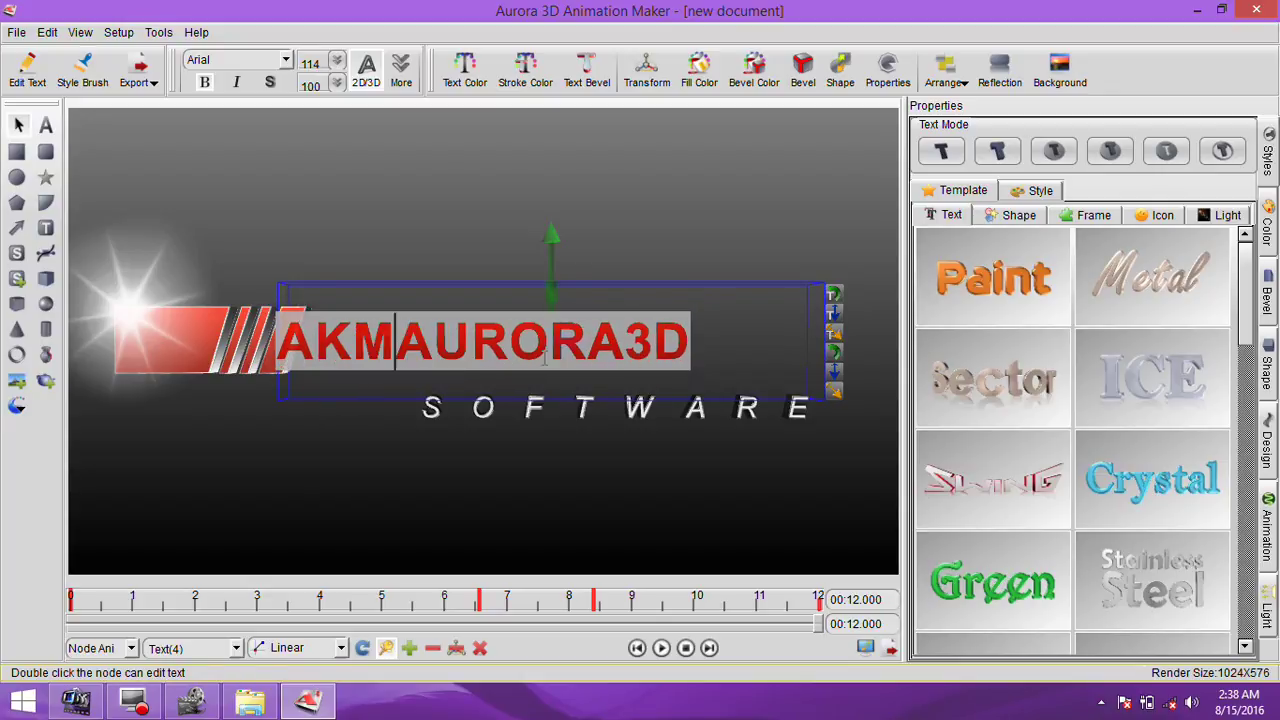
type("E")
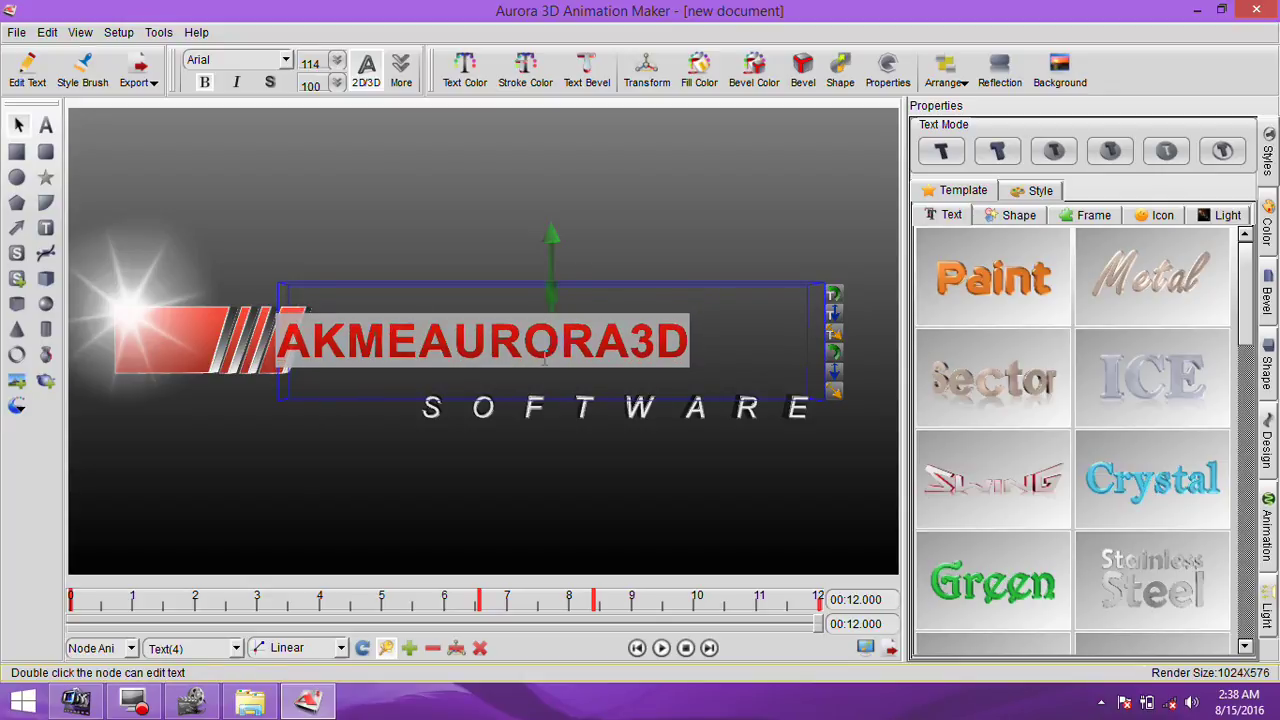
key("ctrl+a")
key("Delete")
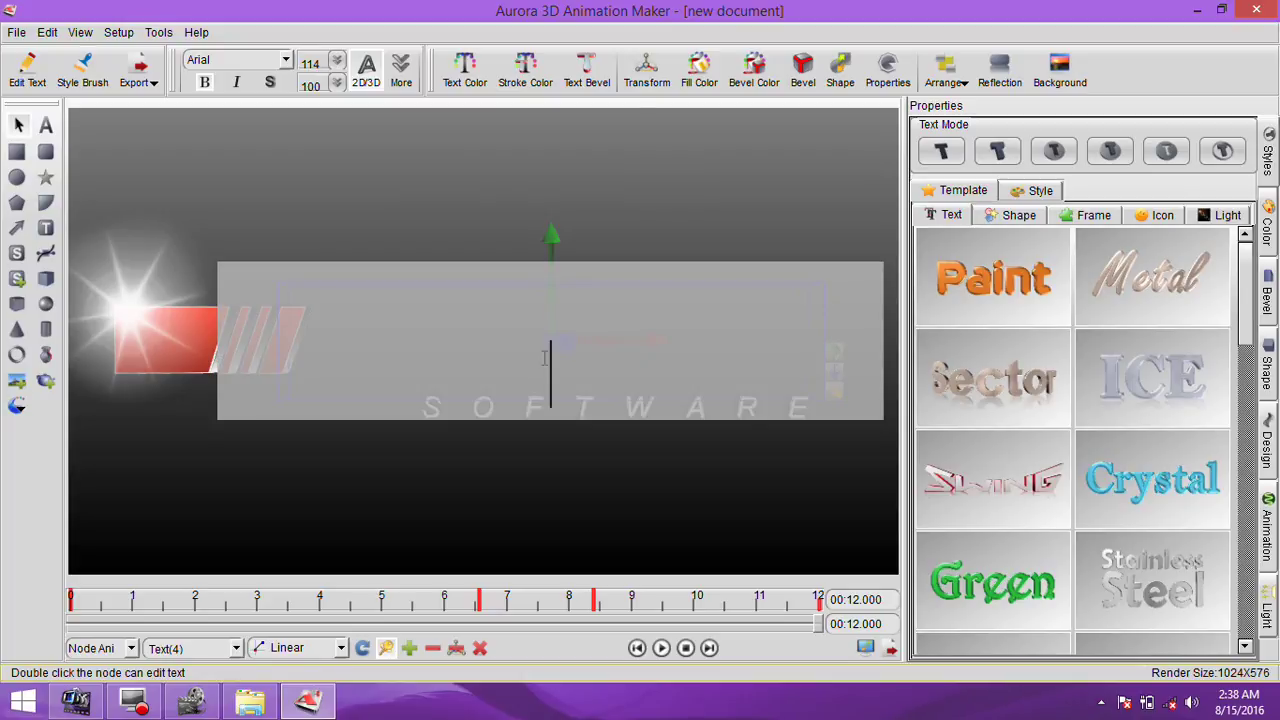
- Enter "AKME Info-teck" as the red title text and finish editing it
type("AKME")
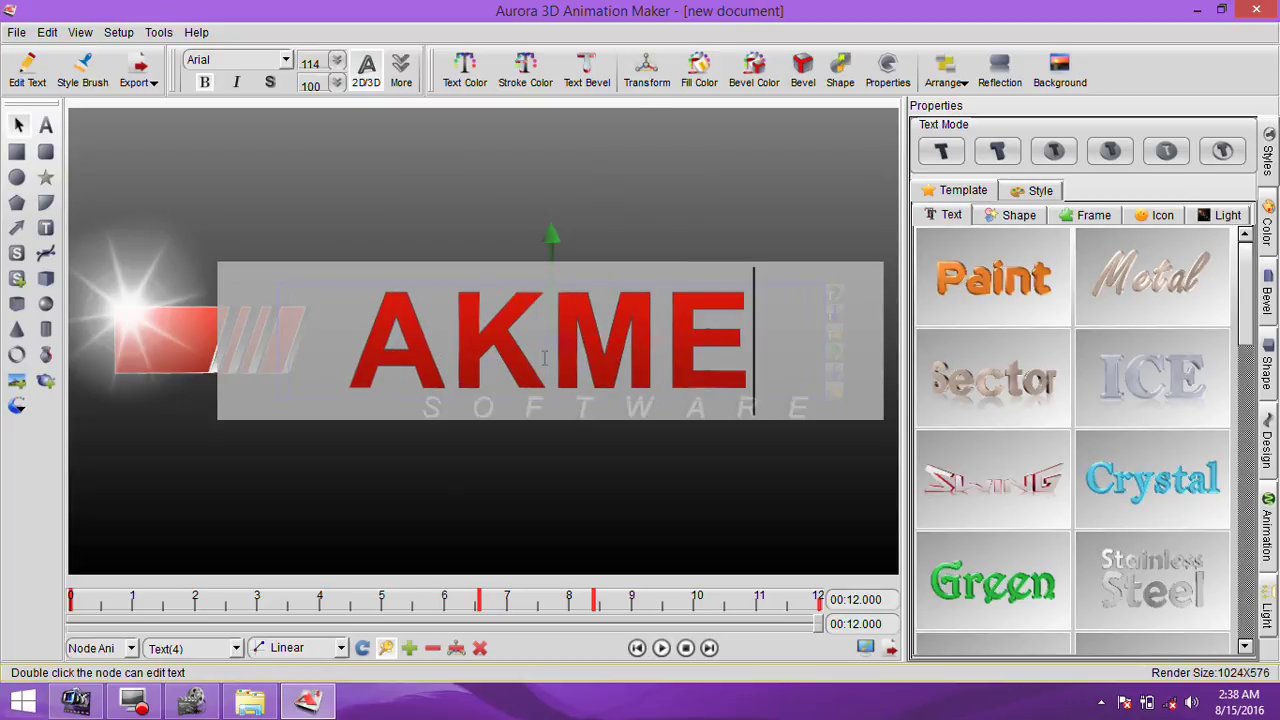
type("Inf")
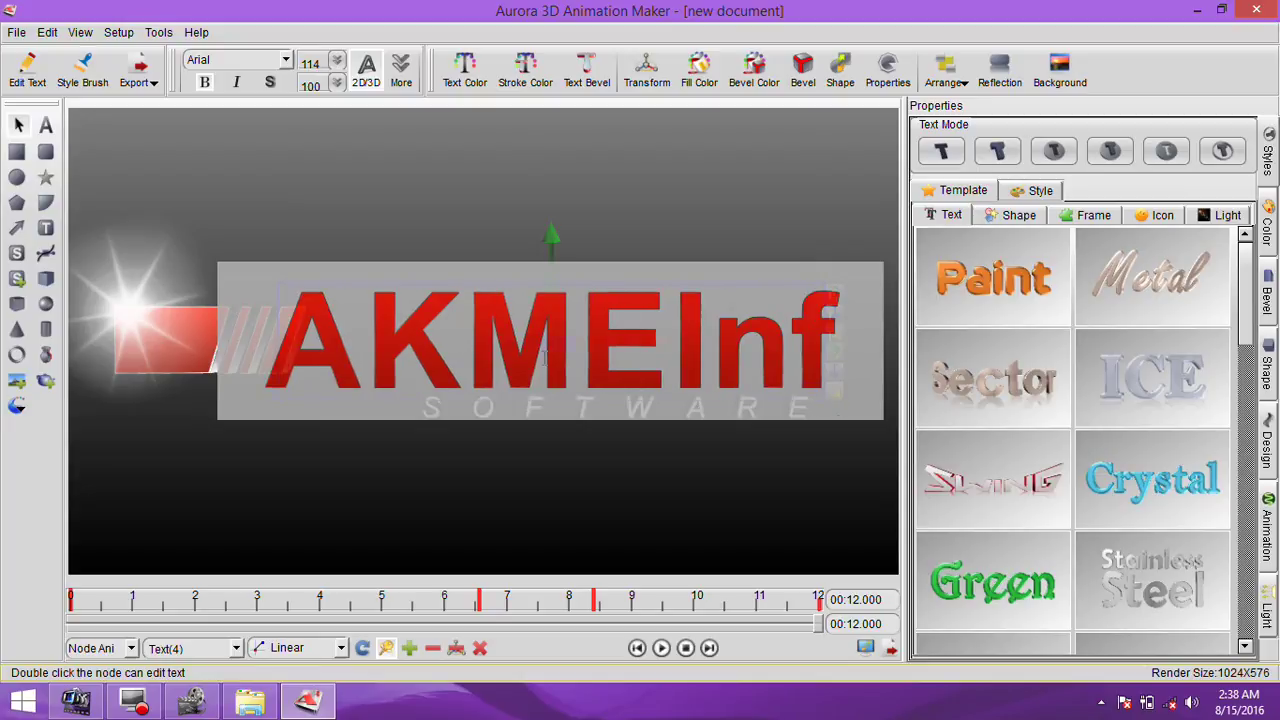
type("o_te")
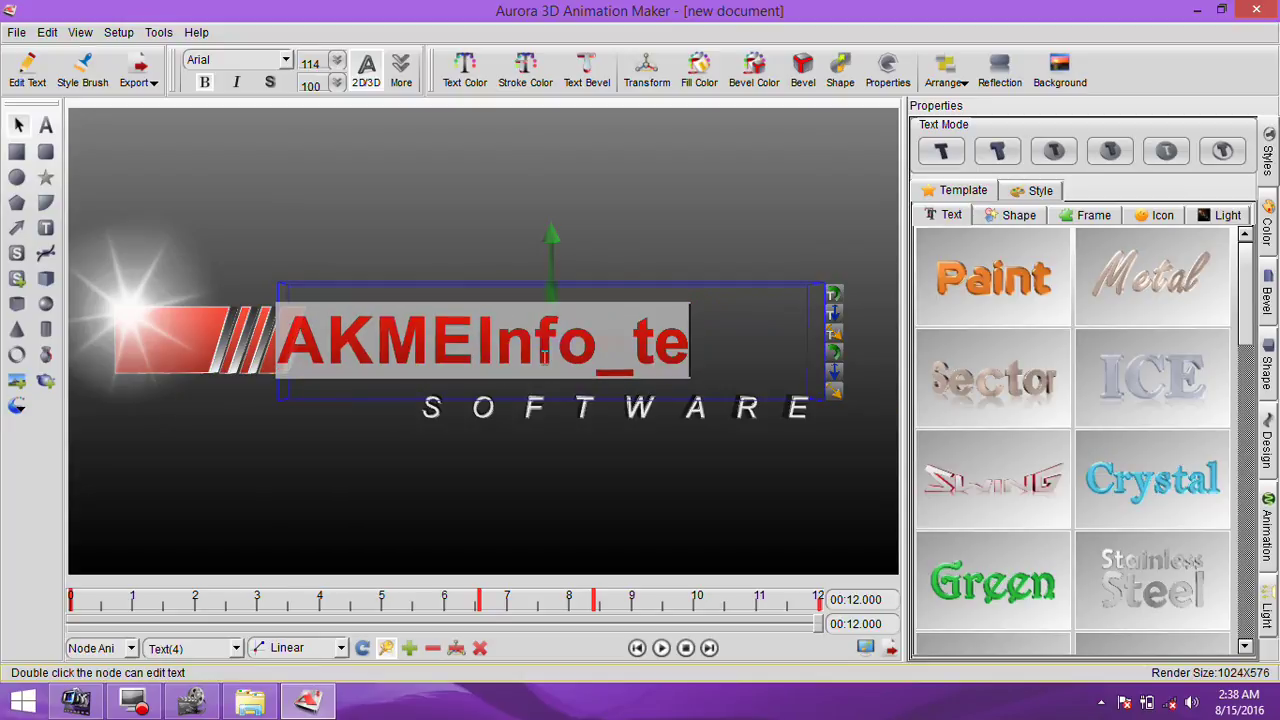
type("ck")
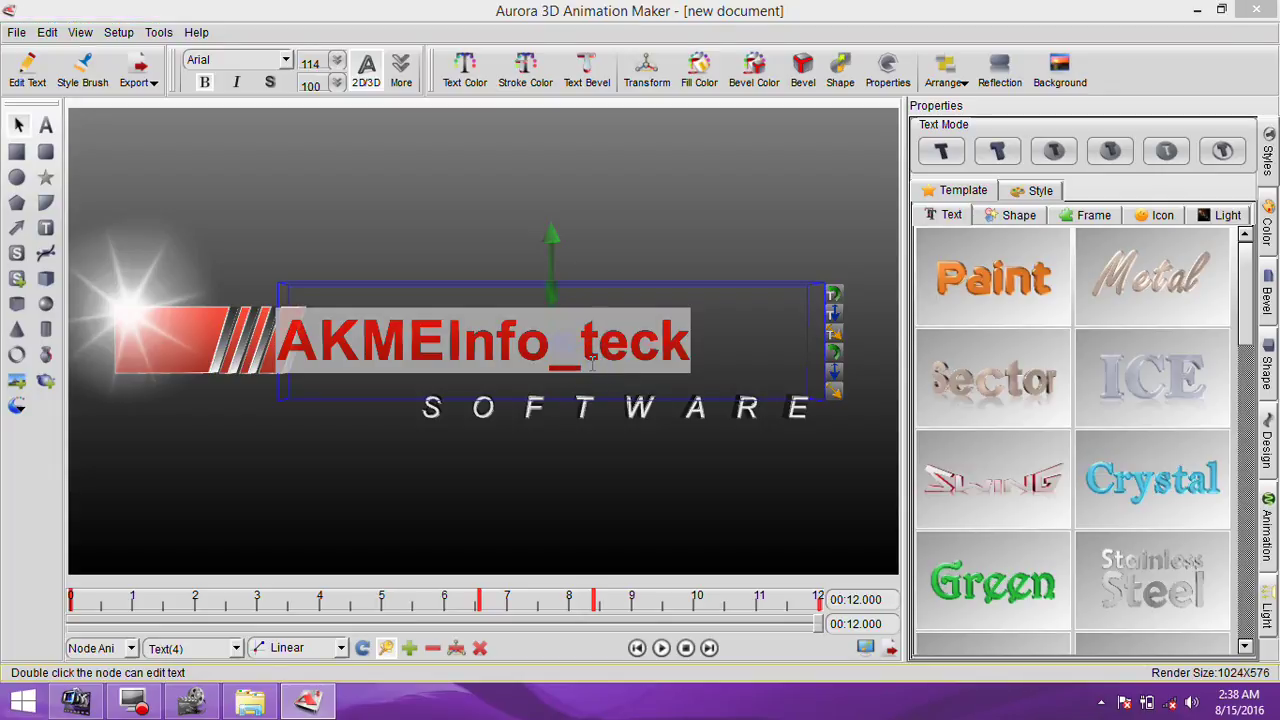
key("BackSpace")
key("BackSpace")
type("-t")
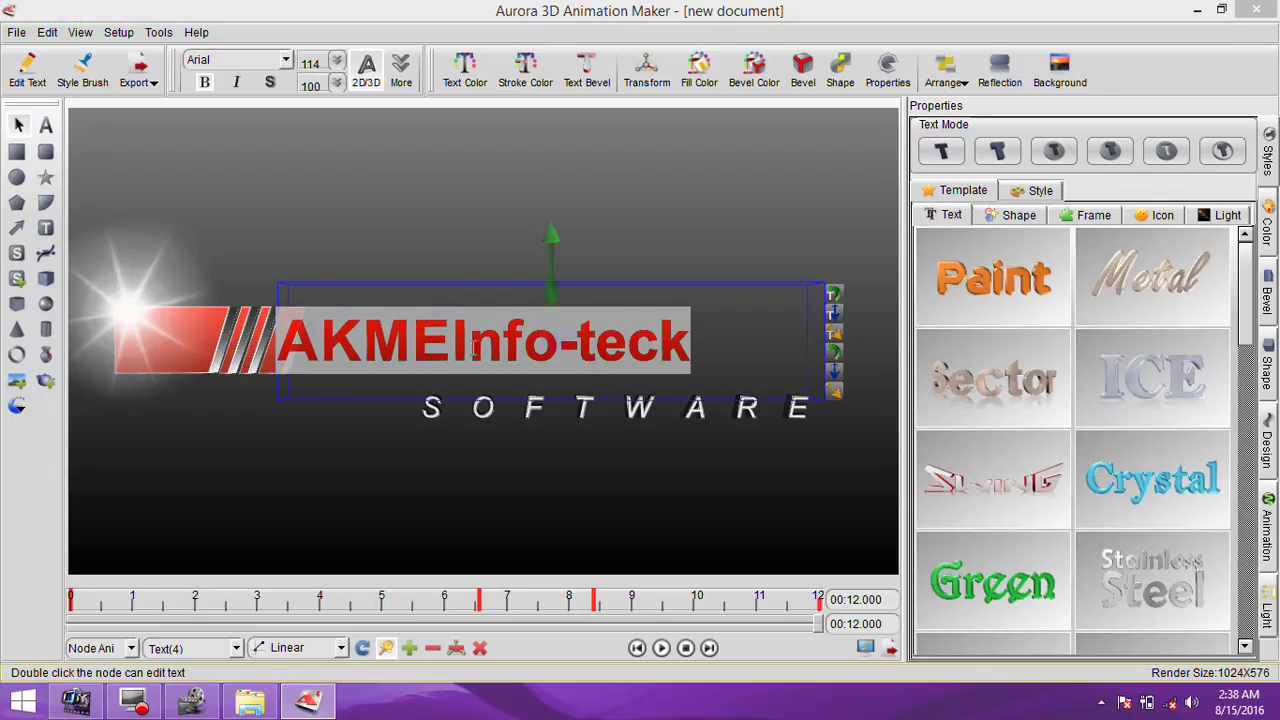
left_click(452, 344)
left_click(673, 457)
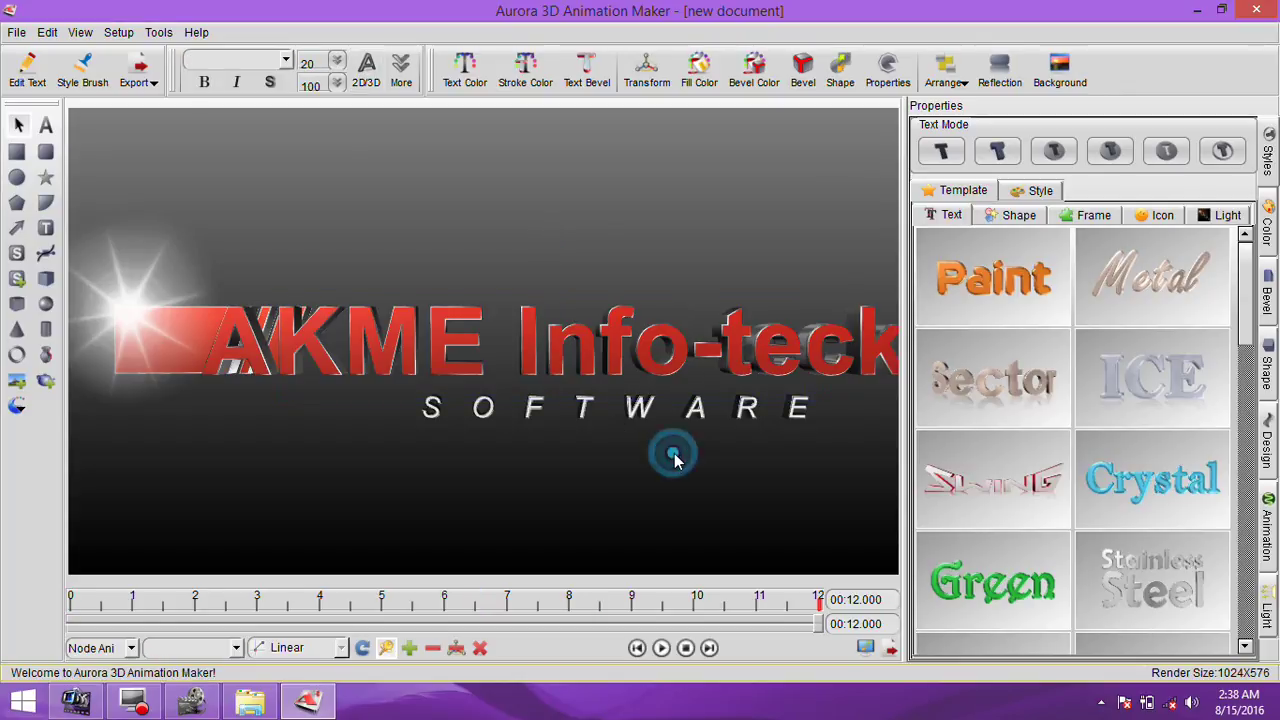
- Check the edited title's bounds in the scene, deselect it and return the animation to its start
left_click(793, 360)
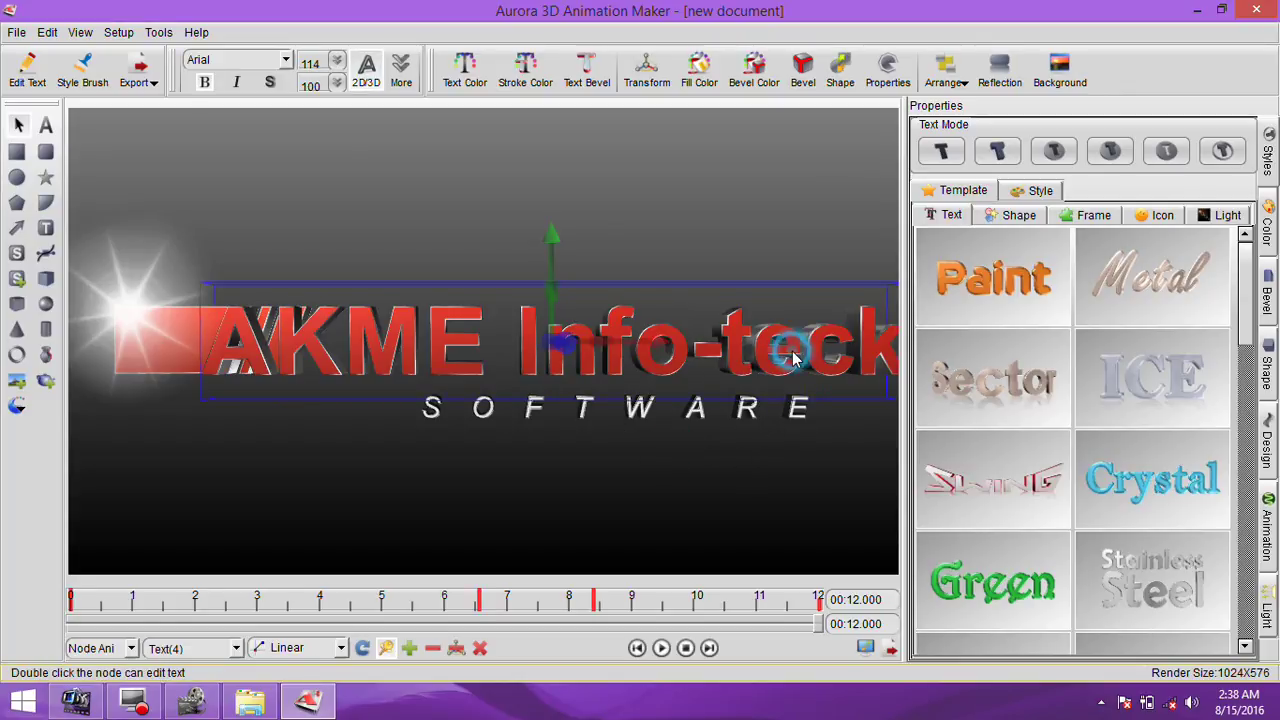
left_click(681, 481)
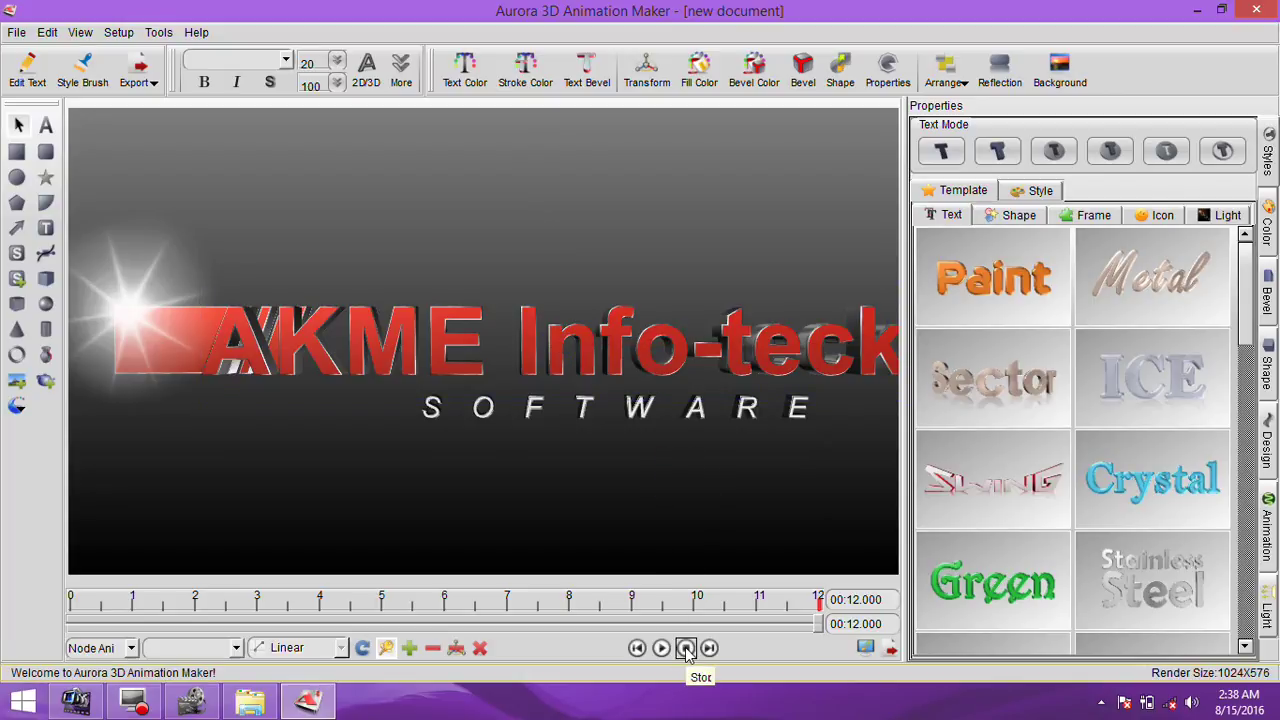
left_click(686, 648)
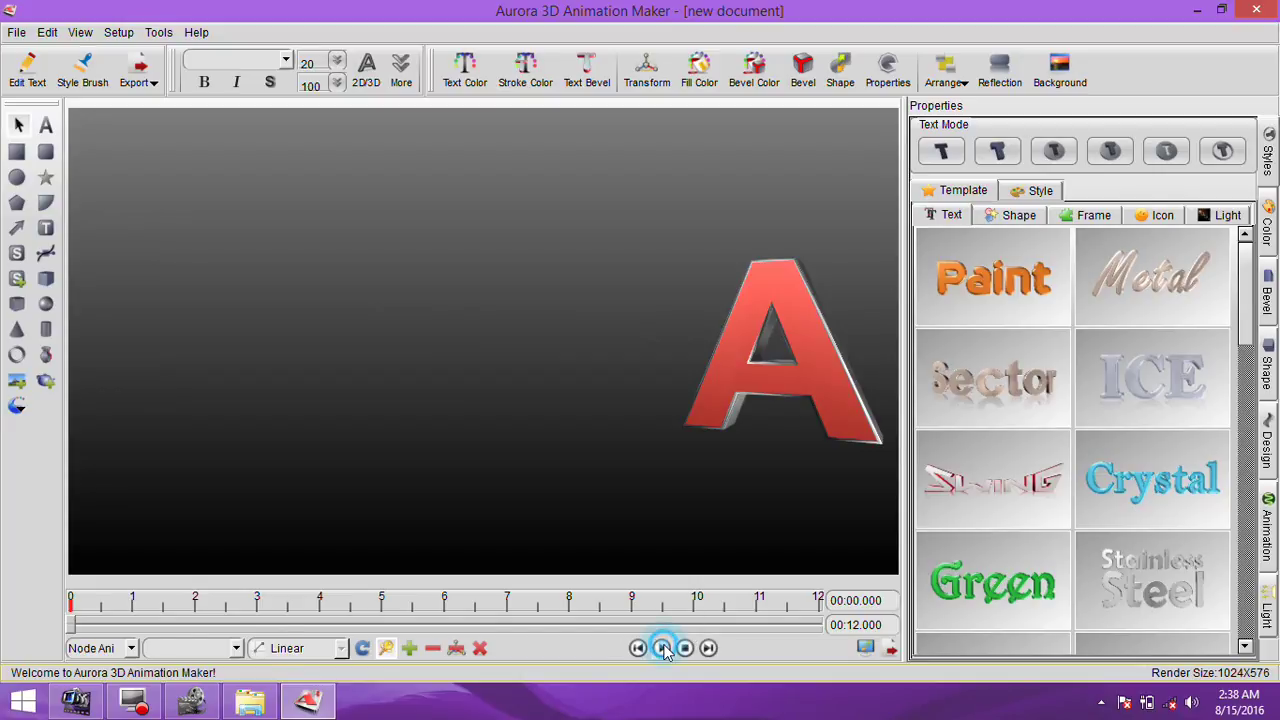
- Move and shrink the AKME Info-teck title at 11.497 s to fit beside the red stripes, playing the animation before and after
left_click(662, 648)
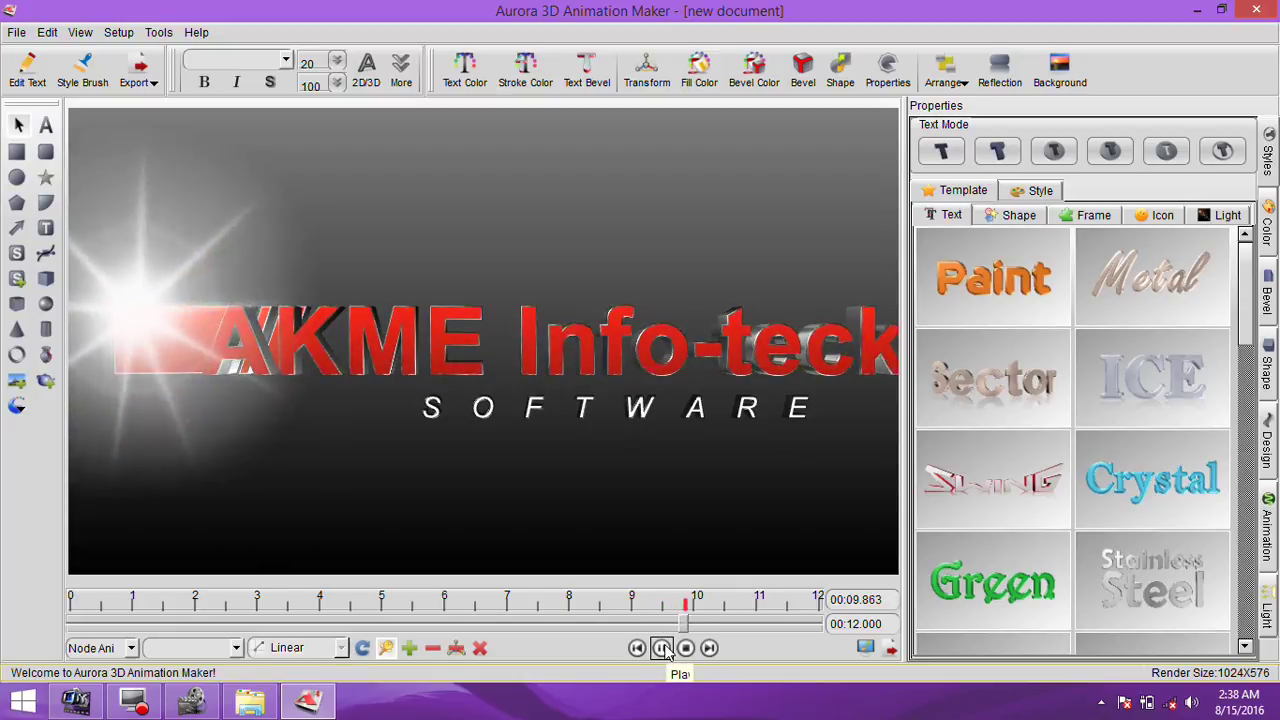
left_click(662, 648)
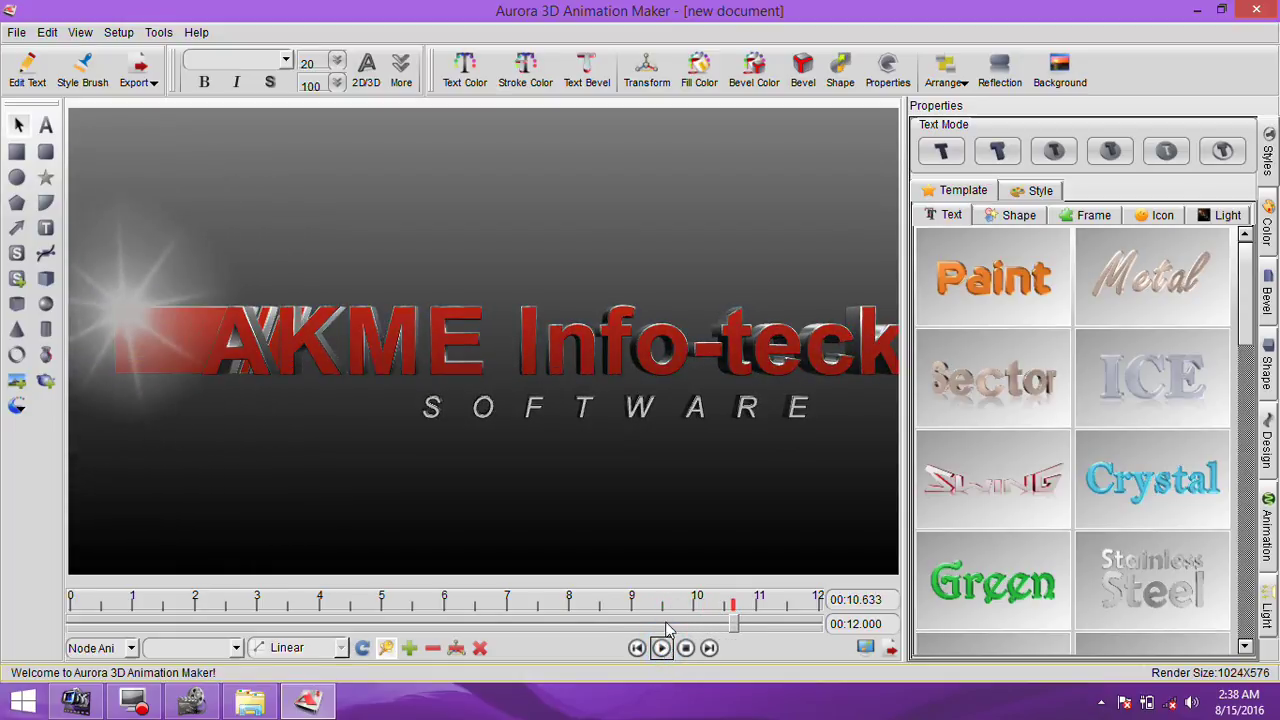
left_click(339, 345)
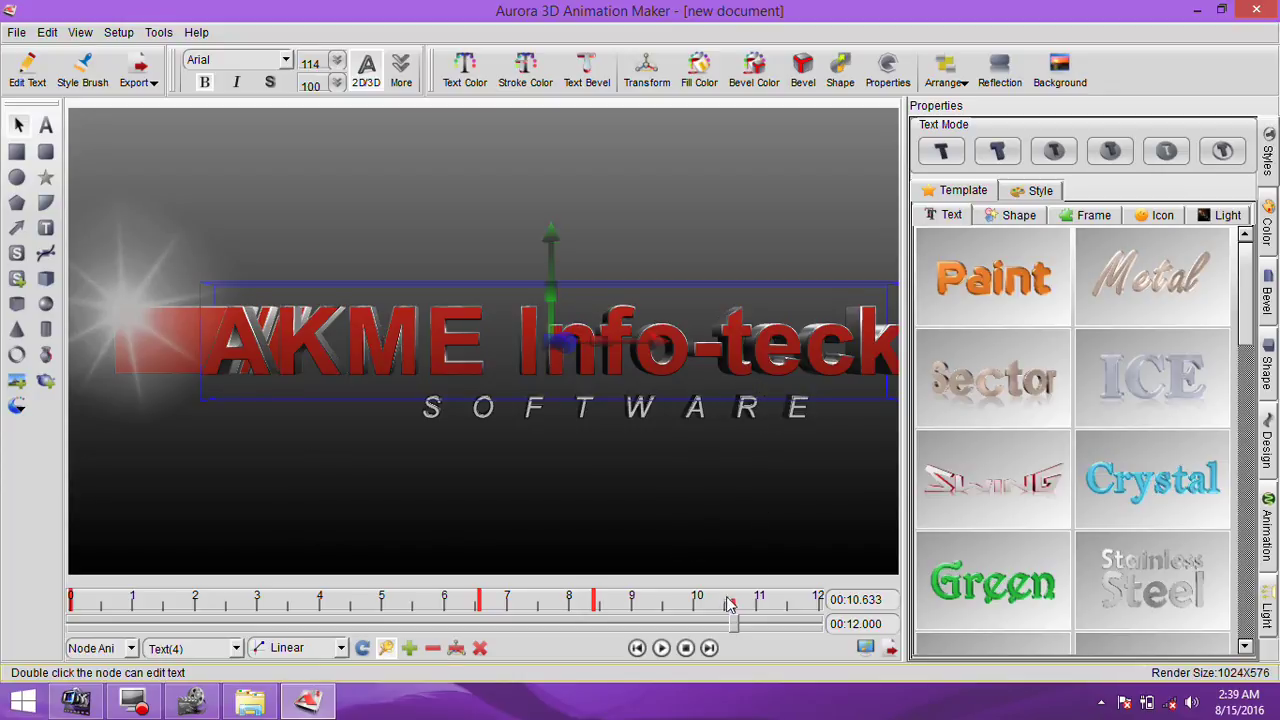
left_click_drag(736, 622, 790, 622)
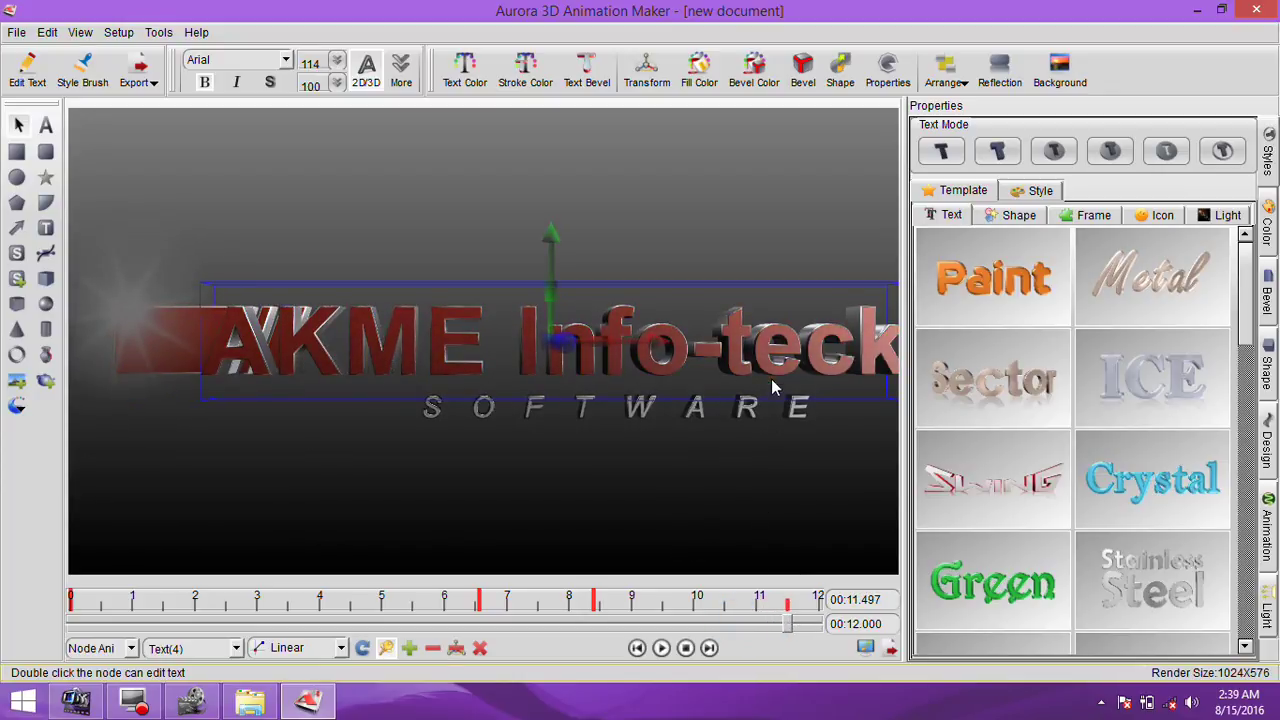
left_click_drag(774, 365, 686, 329)
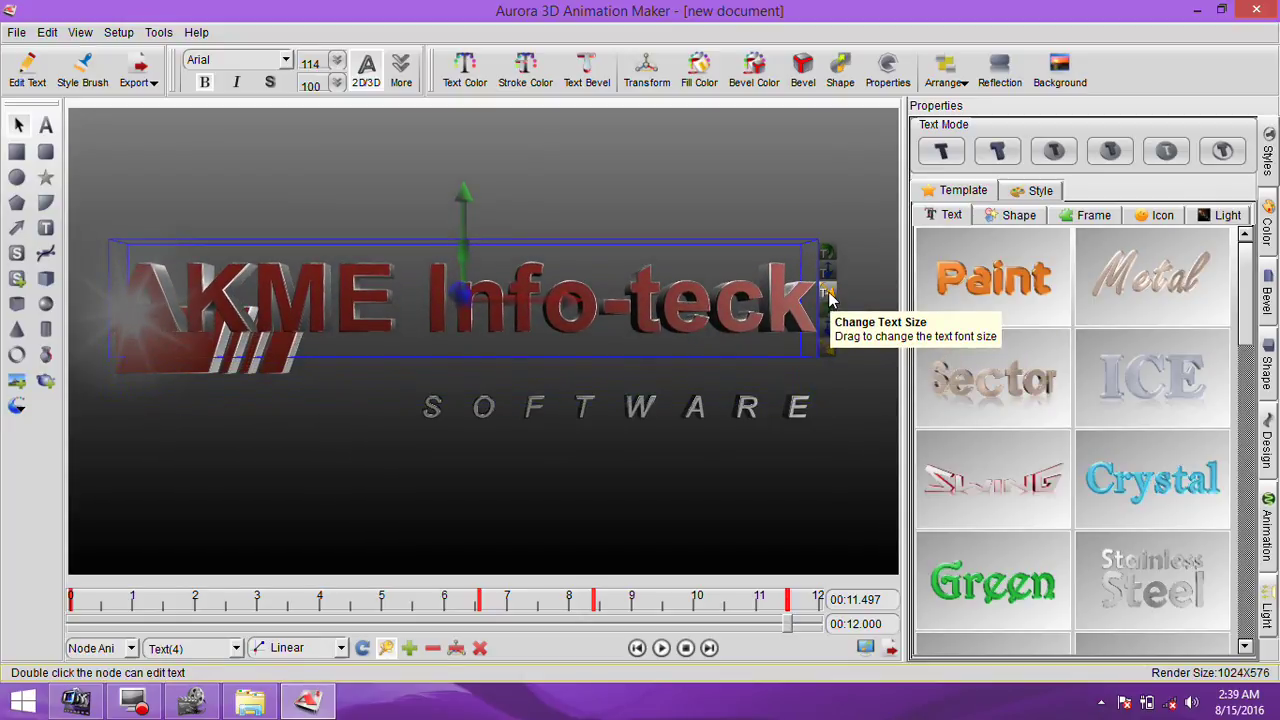
left_click_drag(827, 297, 691, 316)
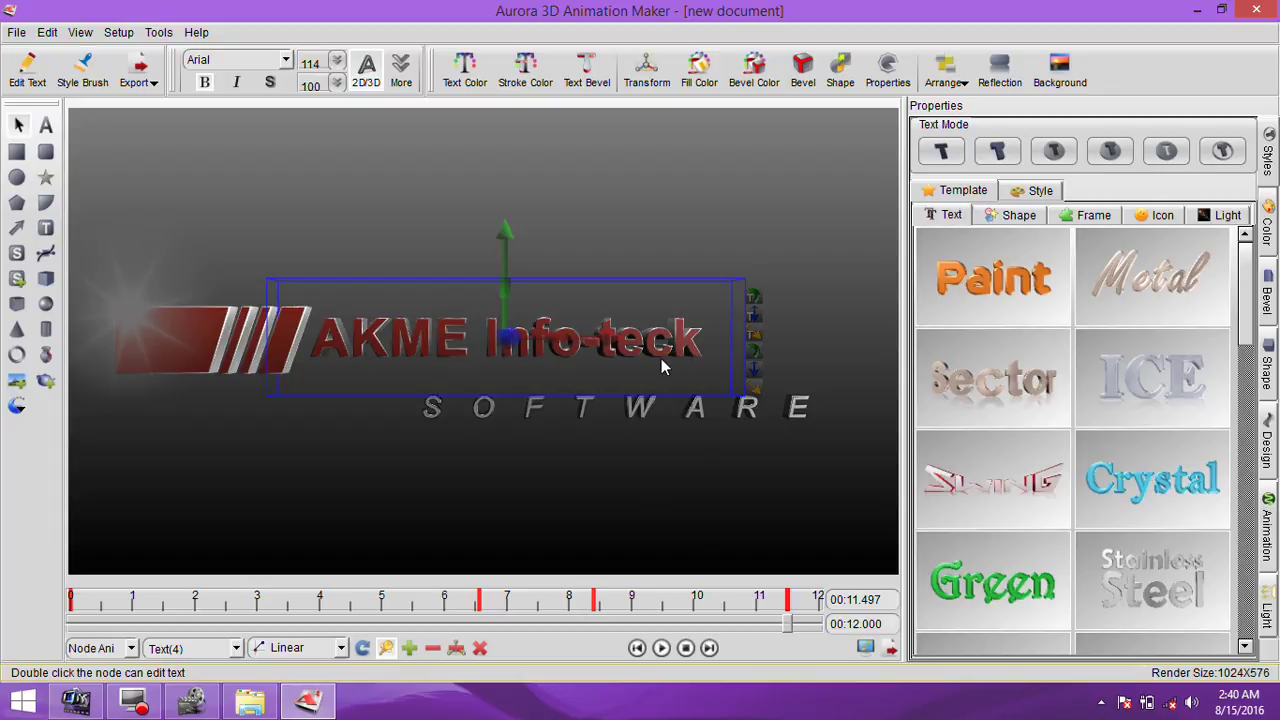
left_click(661, 648)
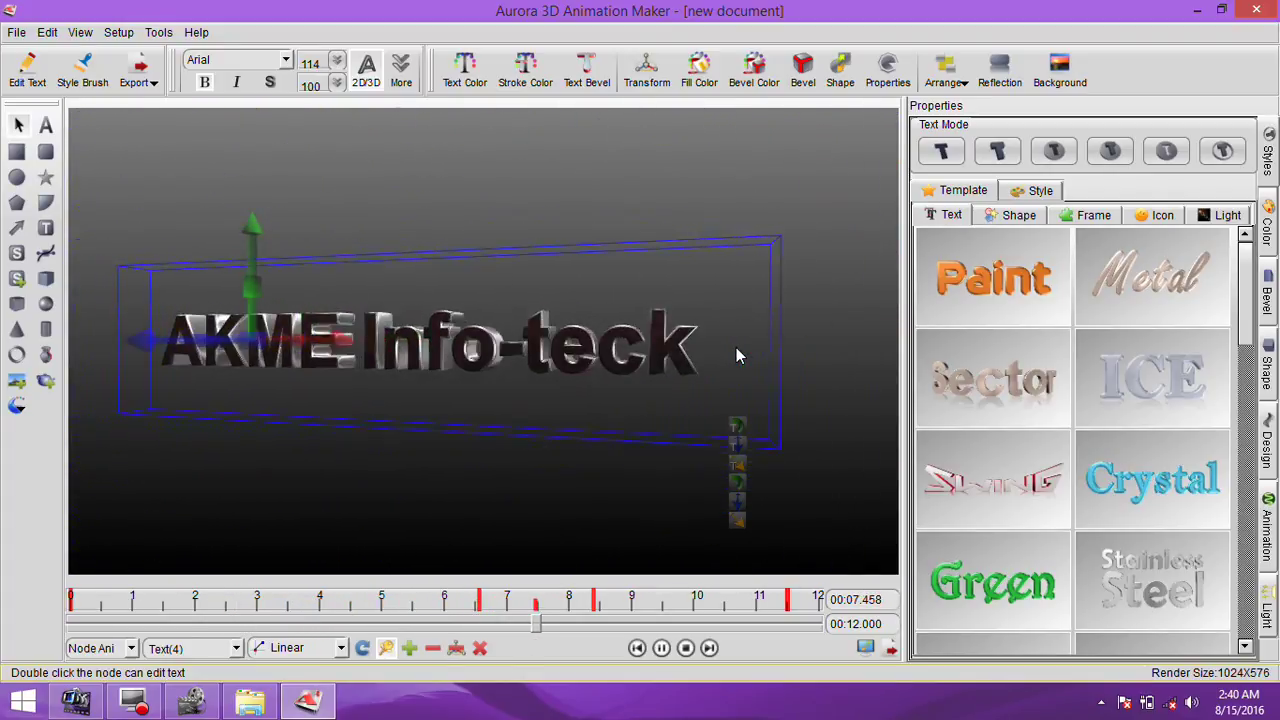
left_click(661, 648)
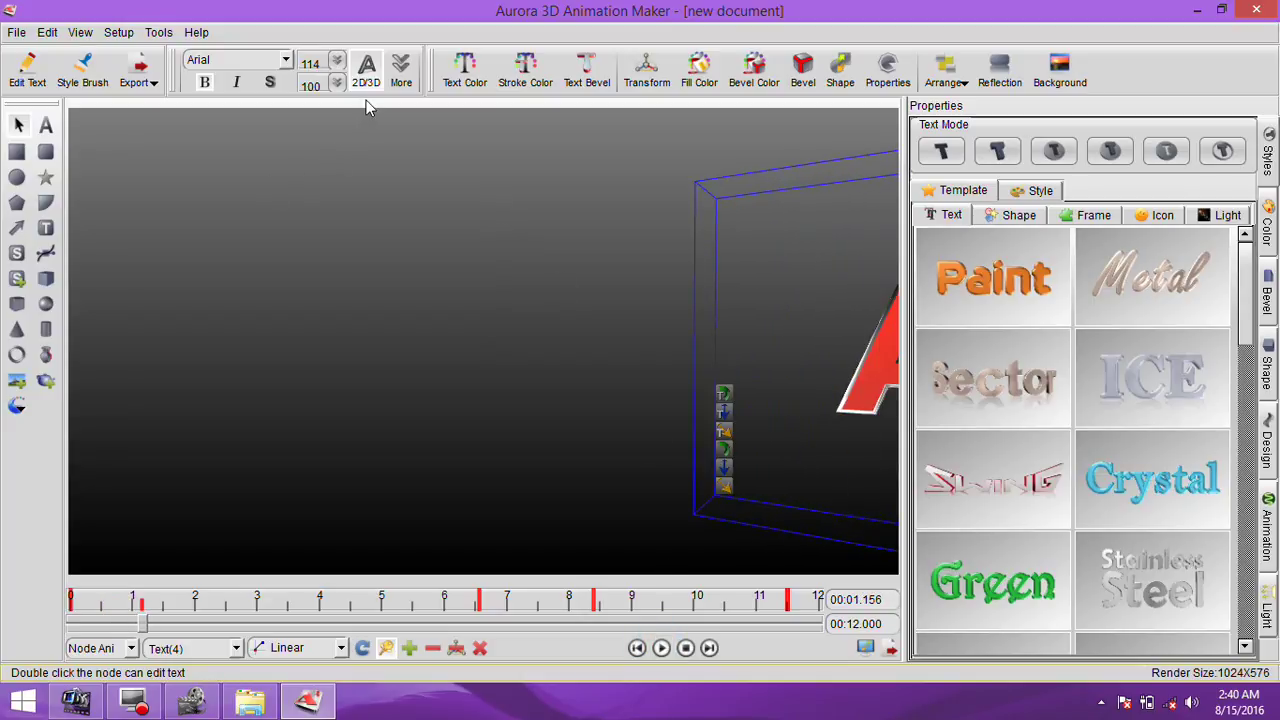
- Create a new document from the Wings animation template without saving the current one, and play its animation through
left_click(17, 32)
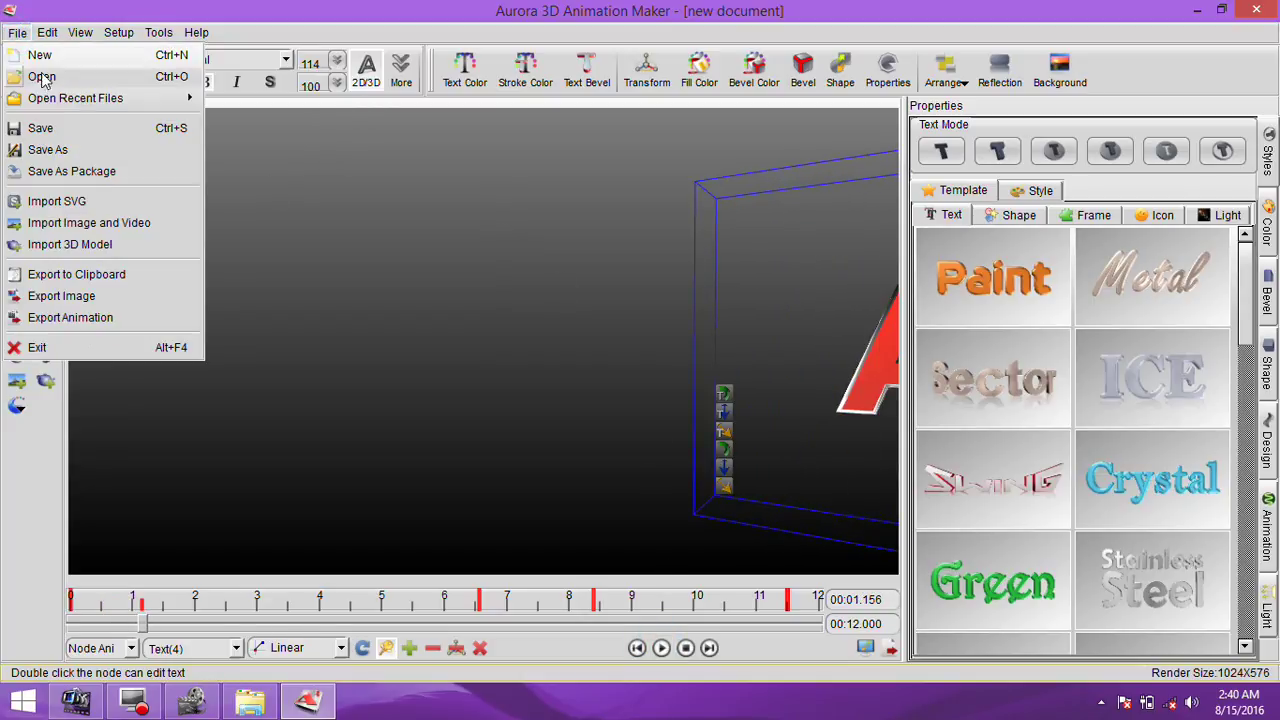
left_click(47, 70)
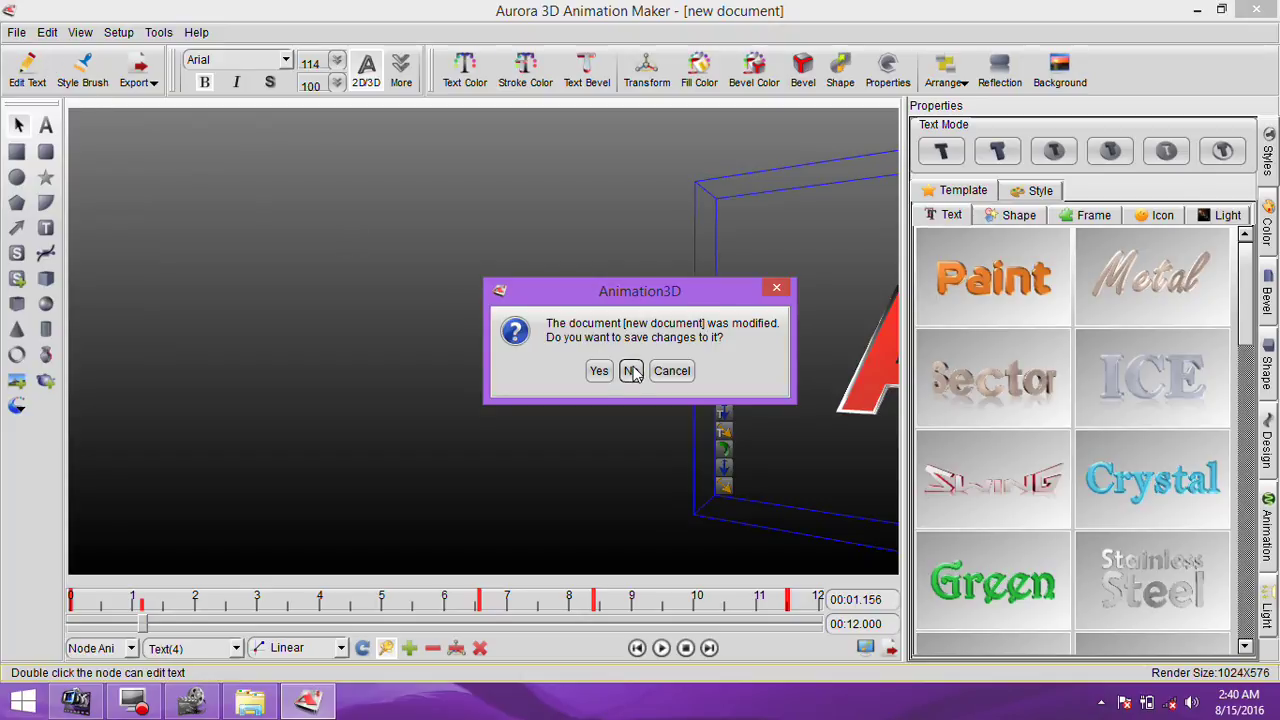
left_click(630, 369)
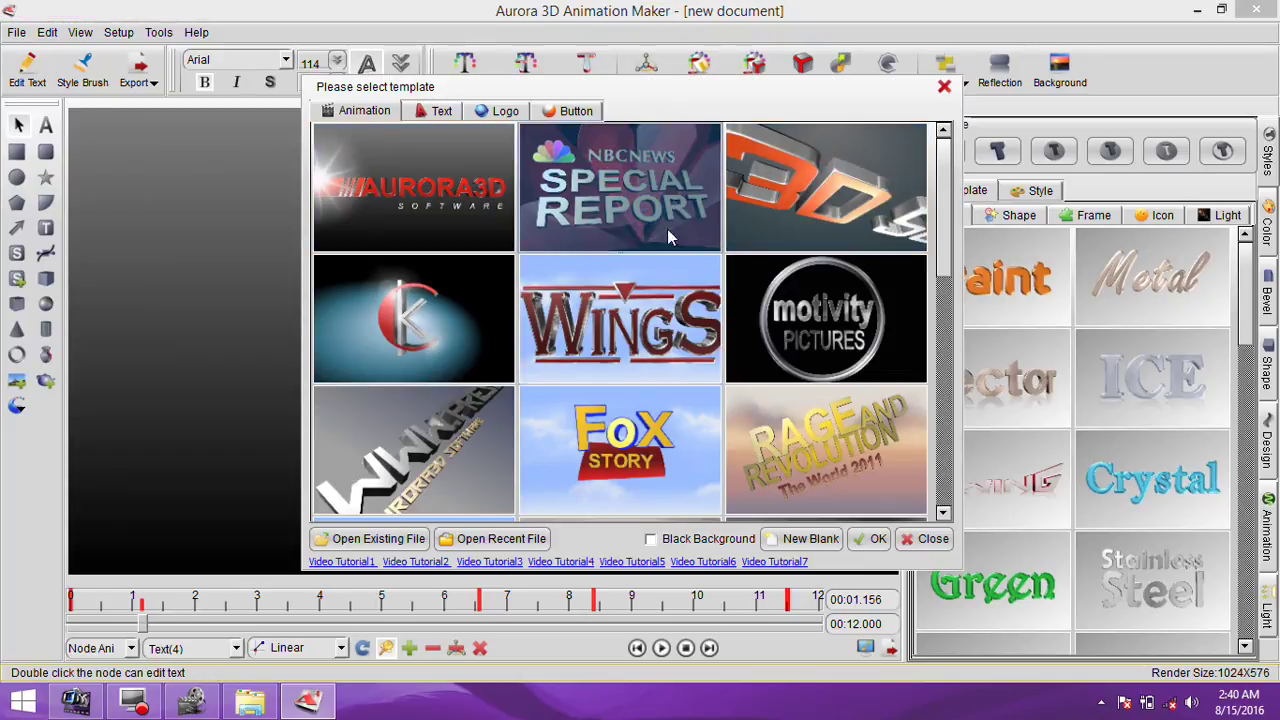
double_click(655, 330)
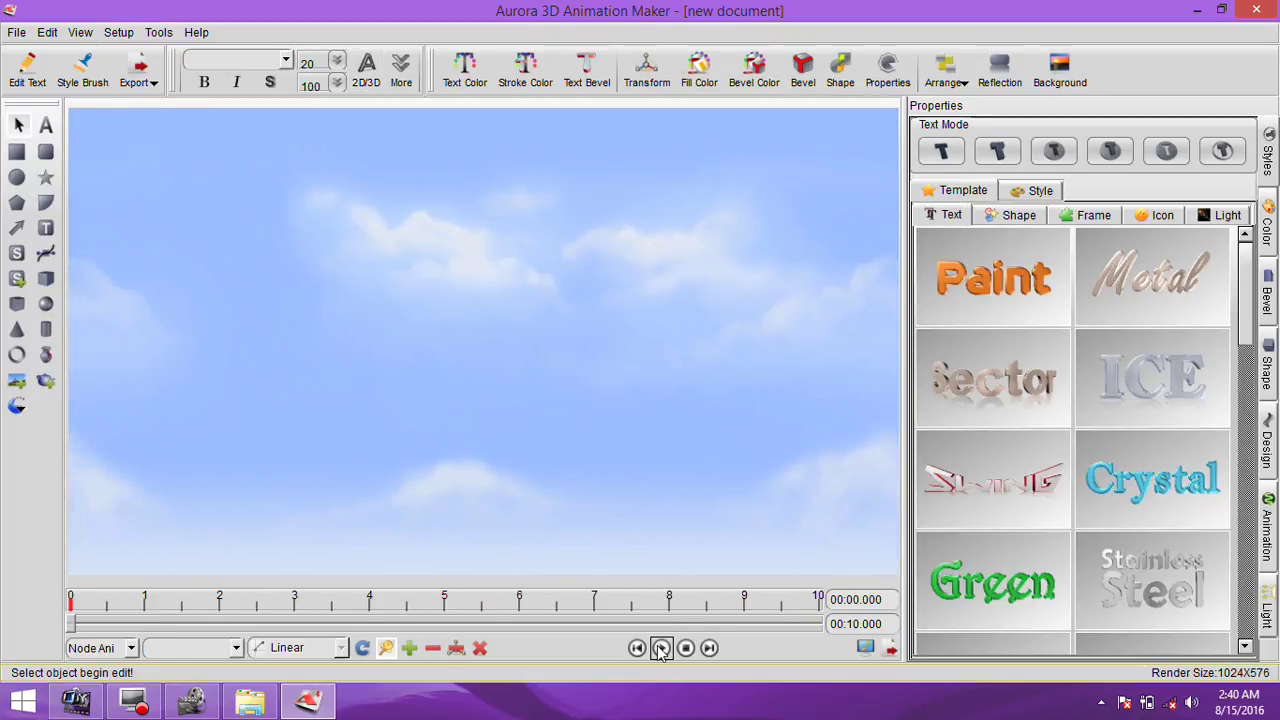
left_click(661, 649)
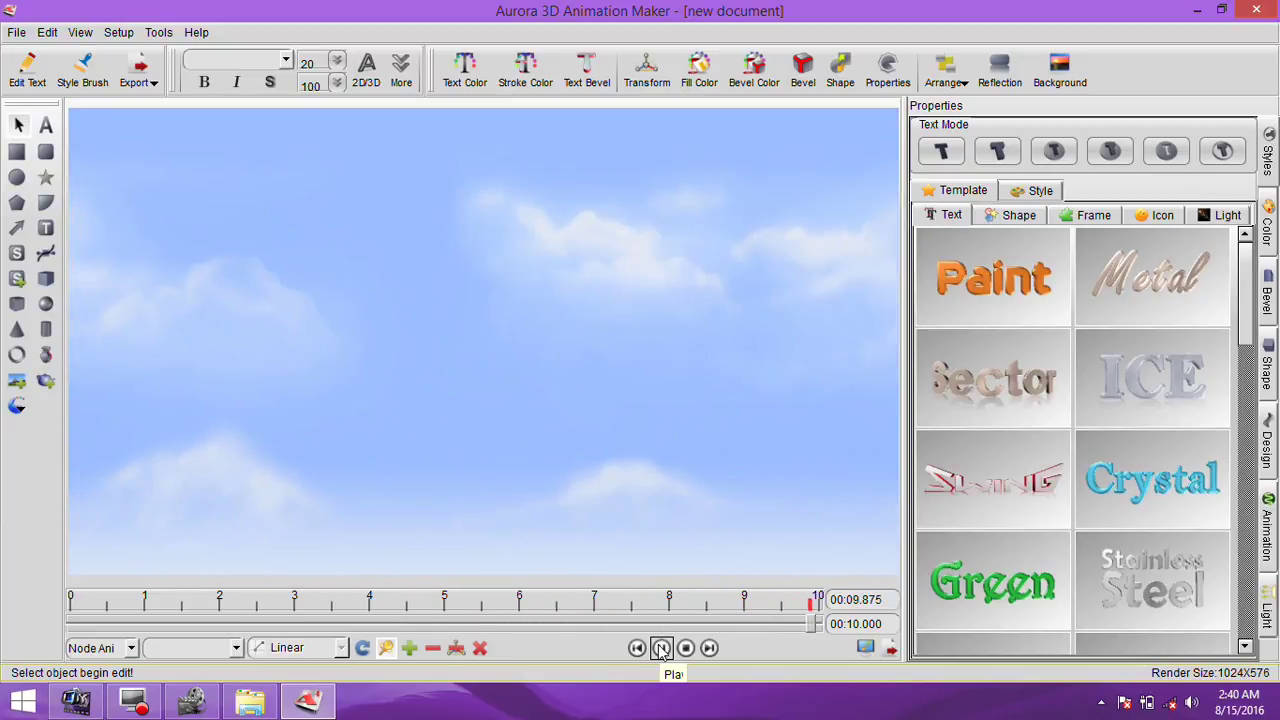
left_click(686, 648)
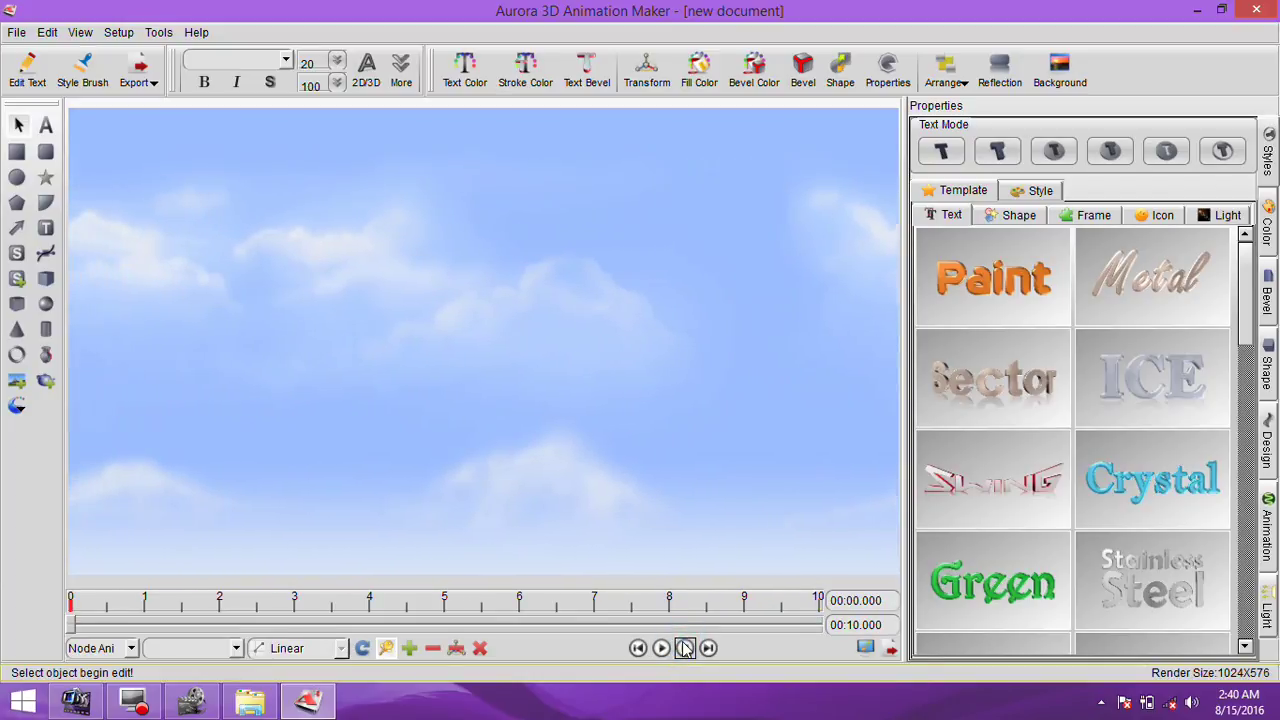
left_click(401, 70)
left_click(640, 368)
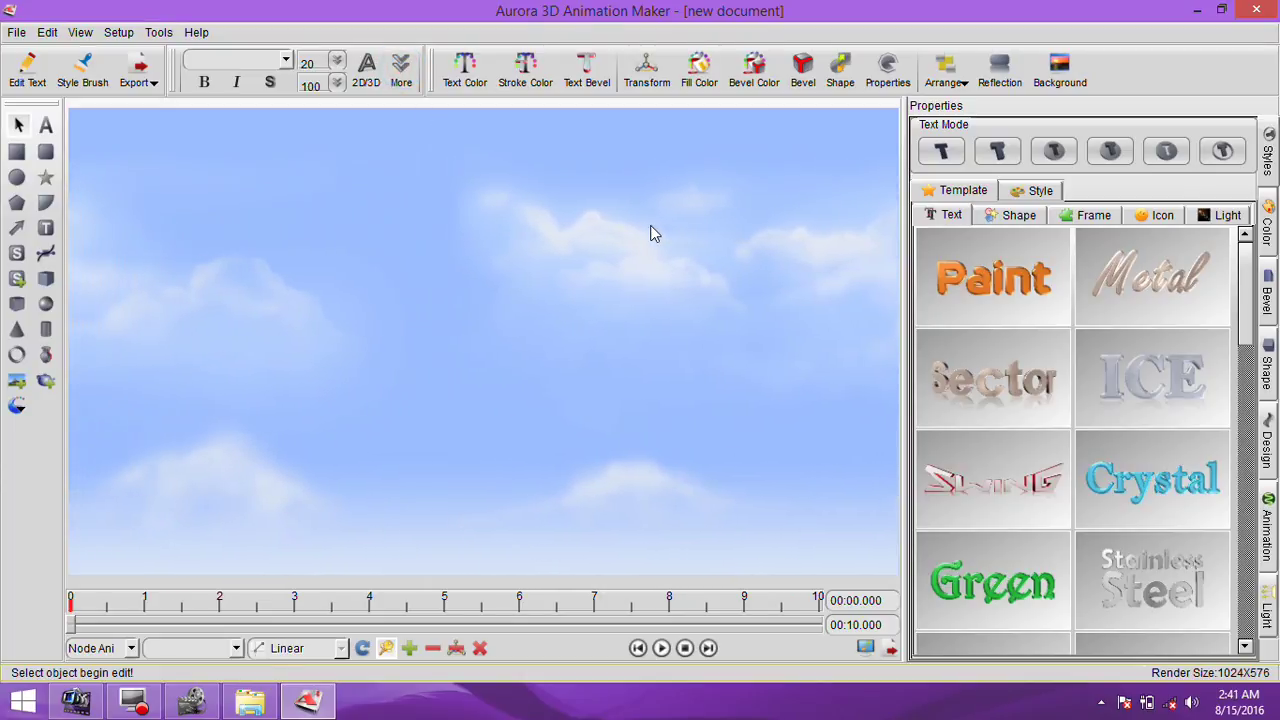
- Try the Paint, Sector, Ice, Swing and Crystal text templates in the sky scene
left_click(965, 287)
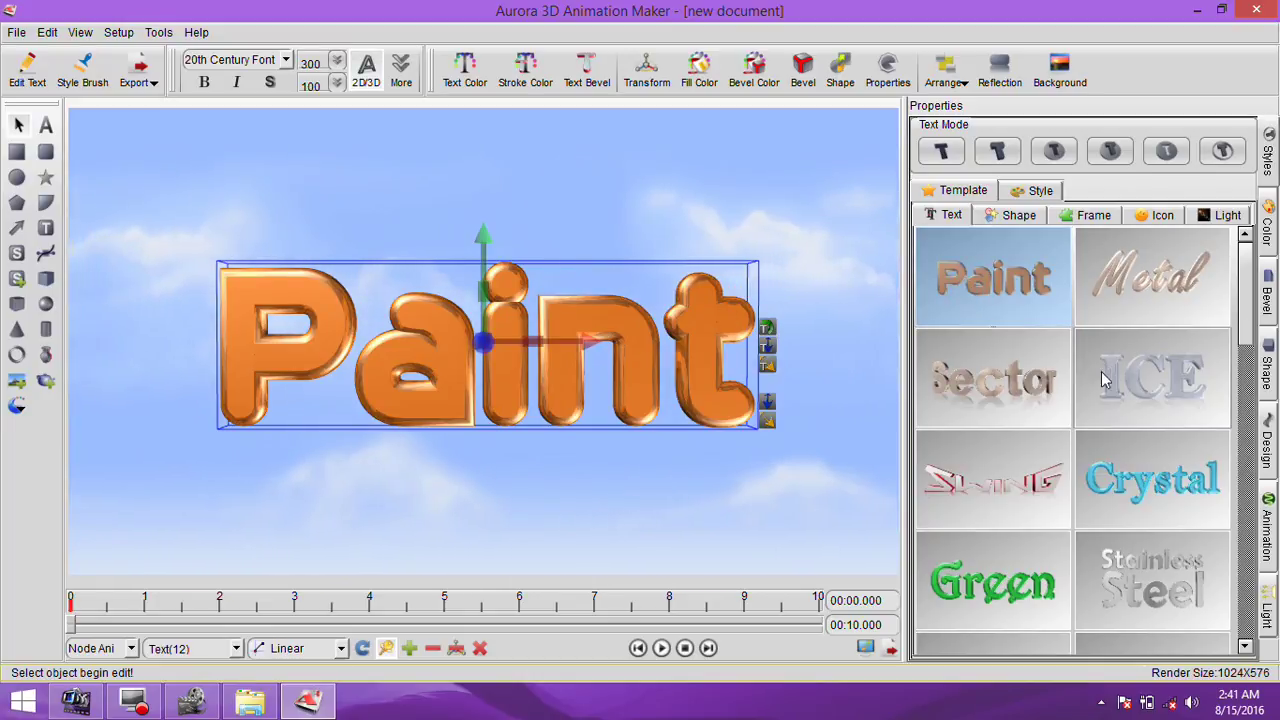
left_click(1055, 400)
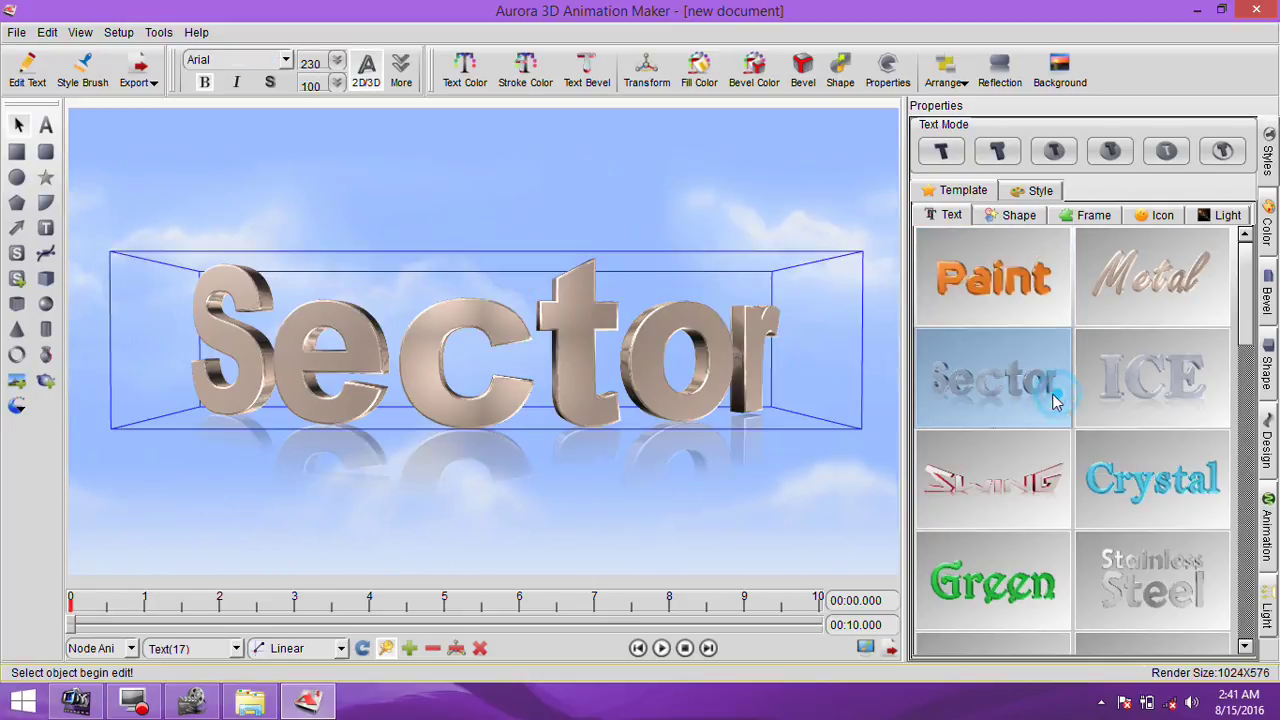
left_click(1150, 378)
left_click(993, 480)
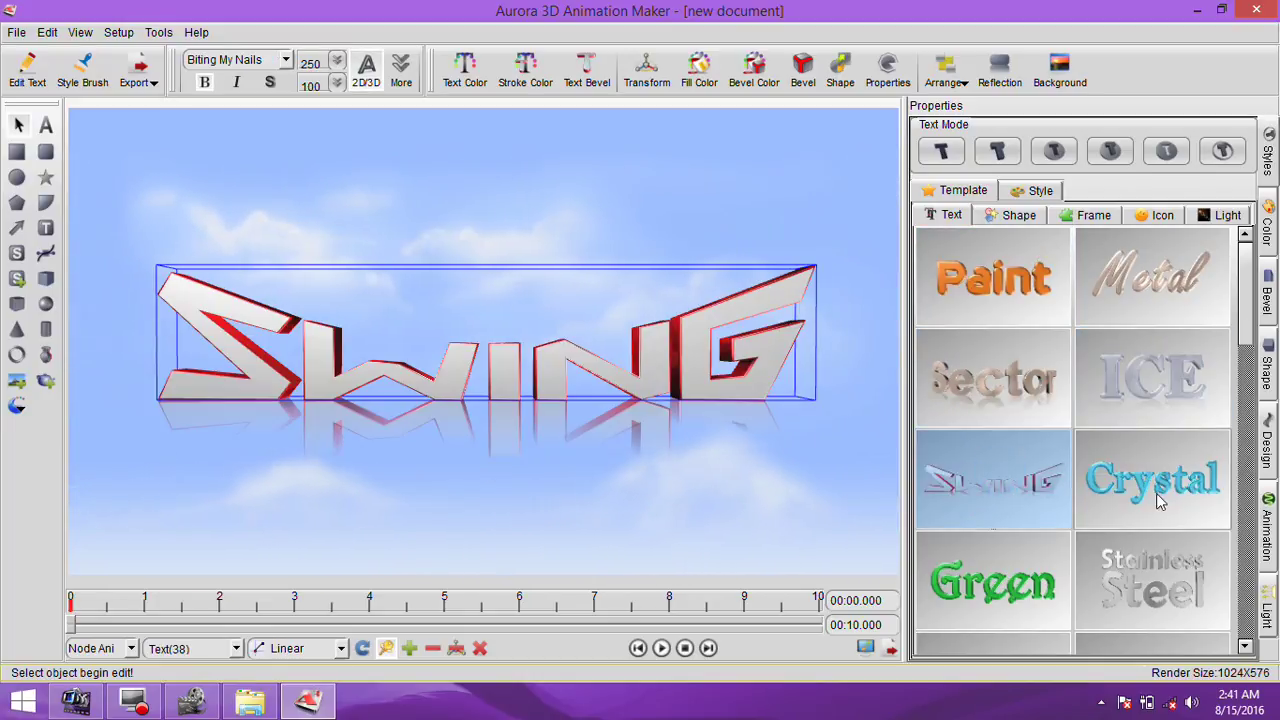
left_click(1172, 487)
scroll(1185, 352, "down", 5)
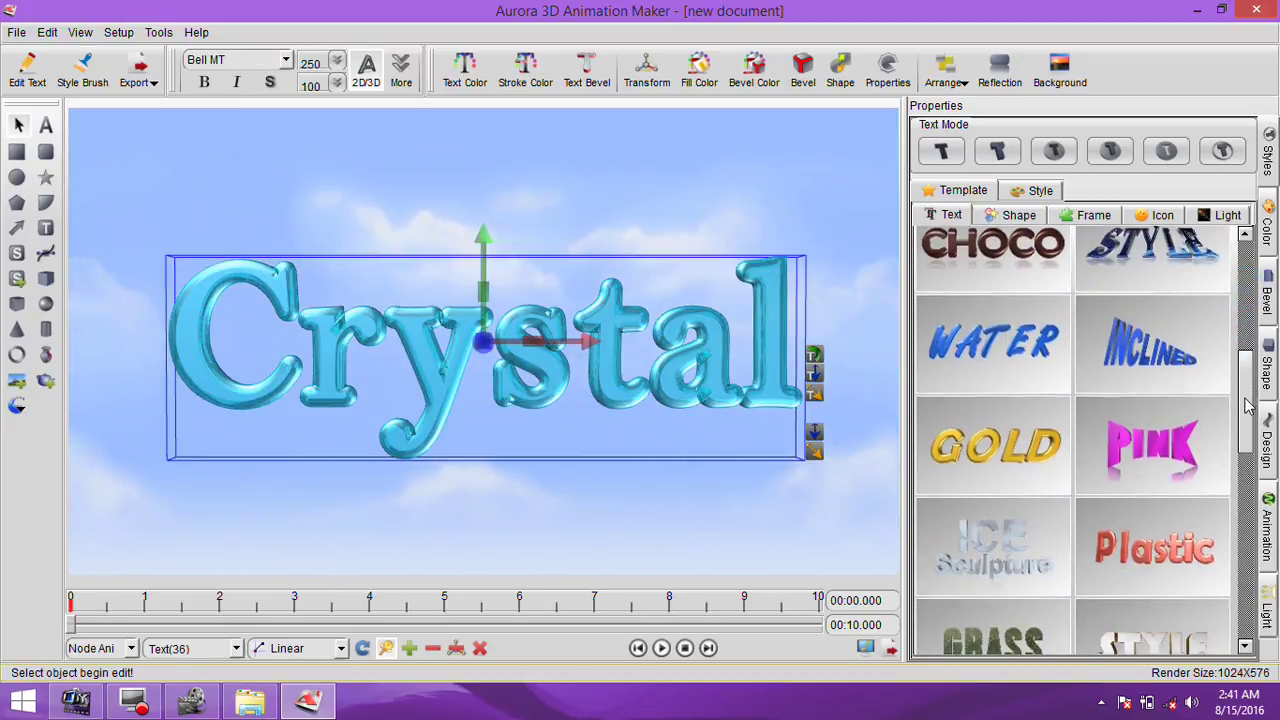
- Try the Style, Inclined, Water, Gold, Pink and Plastic text templates, and finish with ICE Sculpture in the scene
left_click(1148, 252)
left_click(1150, 340)
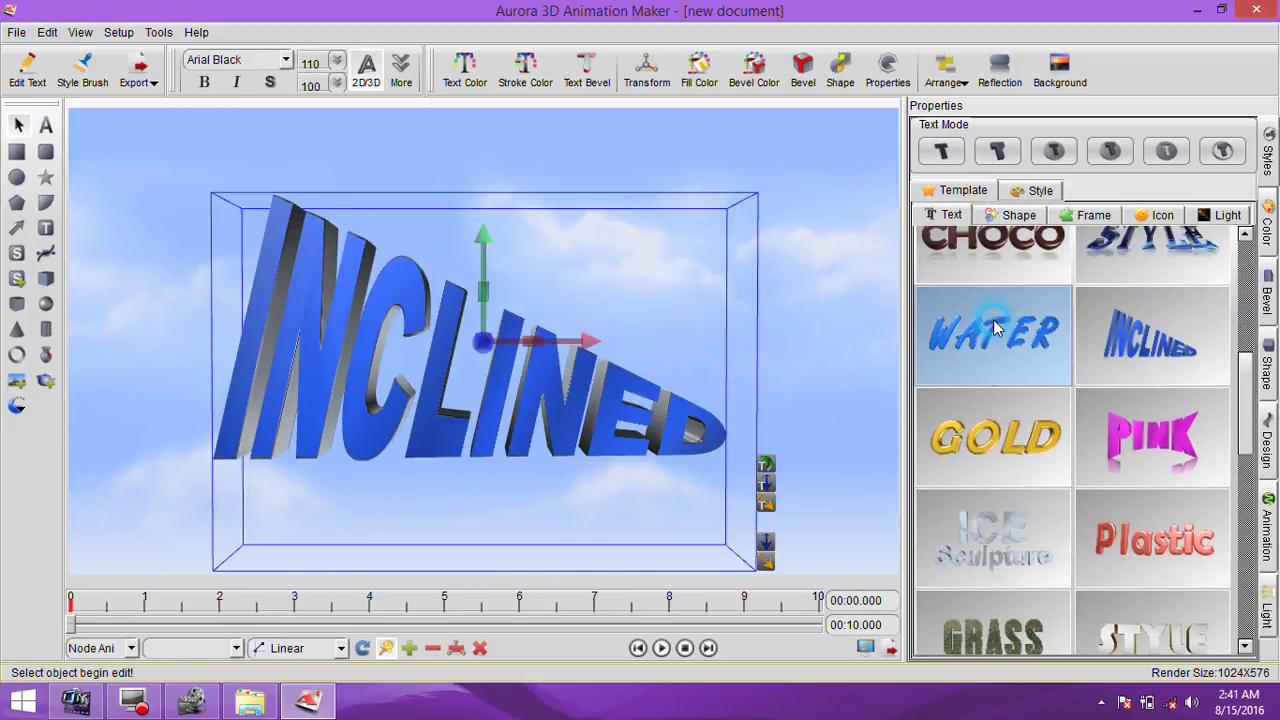
left_click(993, 345)
left_click(995, 430)
left_click(1155, 440)
left_click(1155, 540)
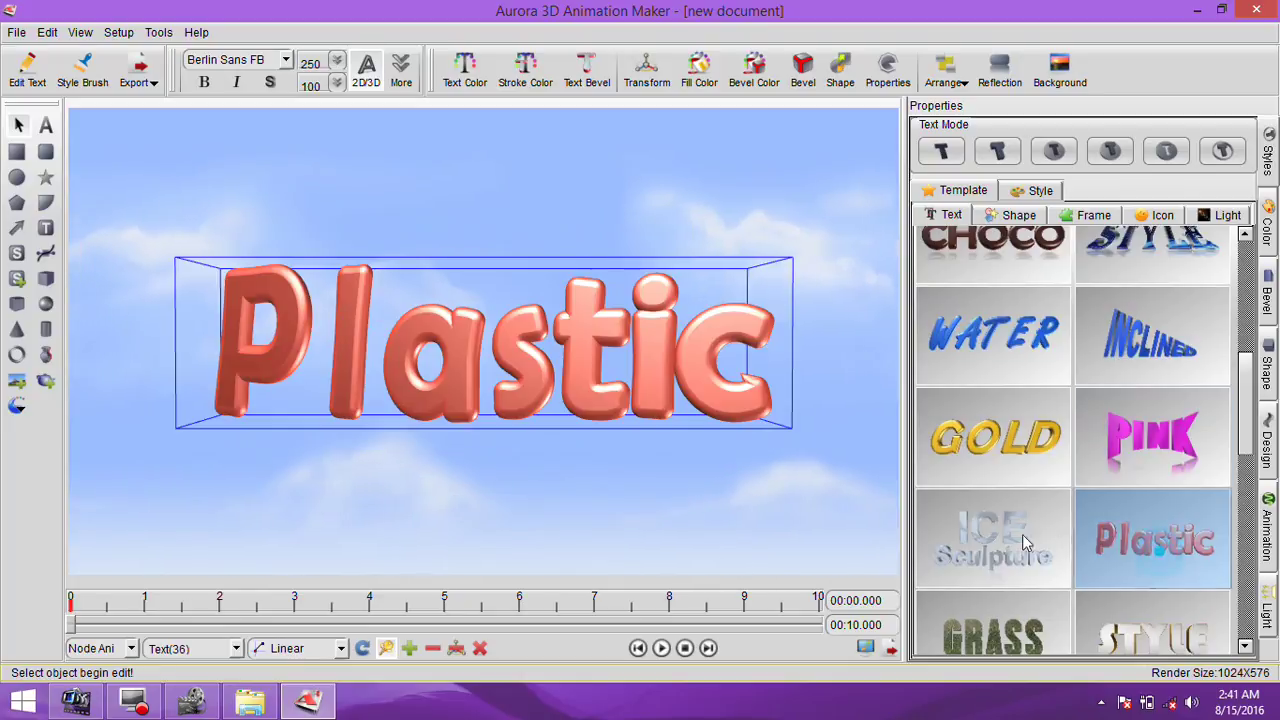
left_click(993, 540)
scroll(1222, 450, "down", 2)
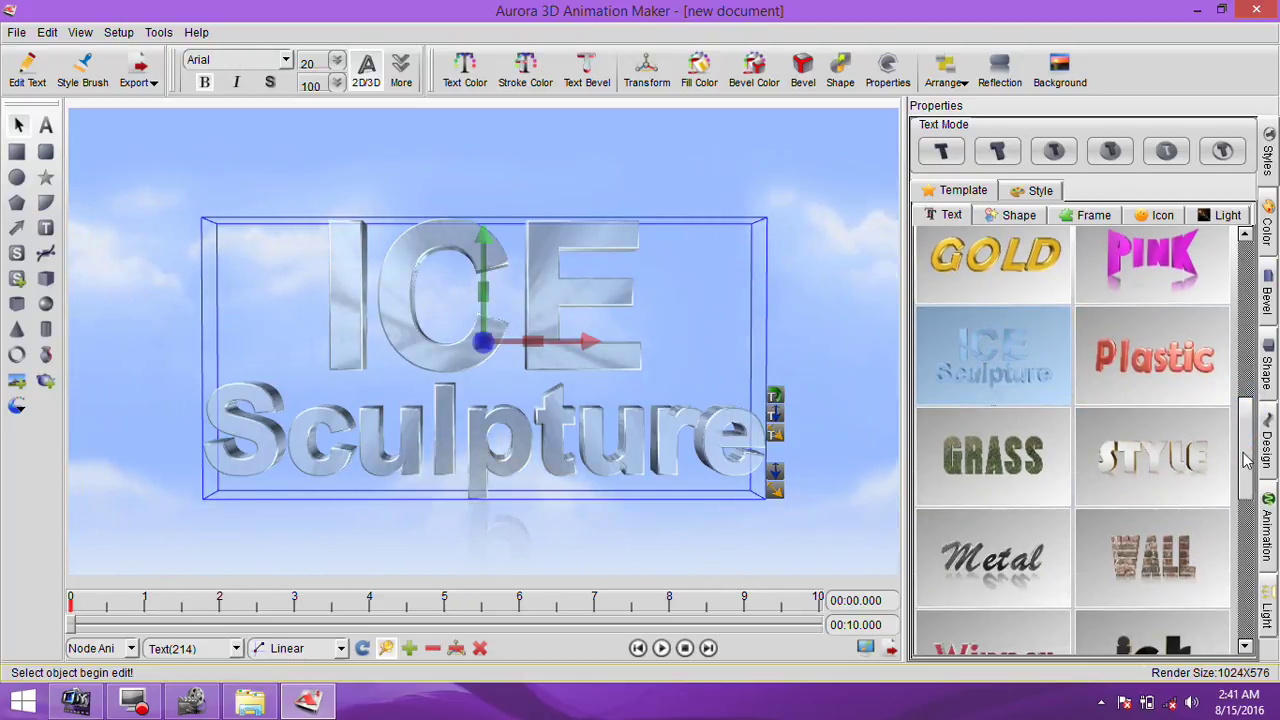
- Minimize the animation window to show the desktop, and refresh the desktop
left_click(1200, 12)
right_click(814, 132)
right_click(866, 178)
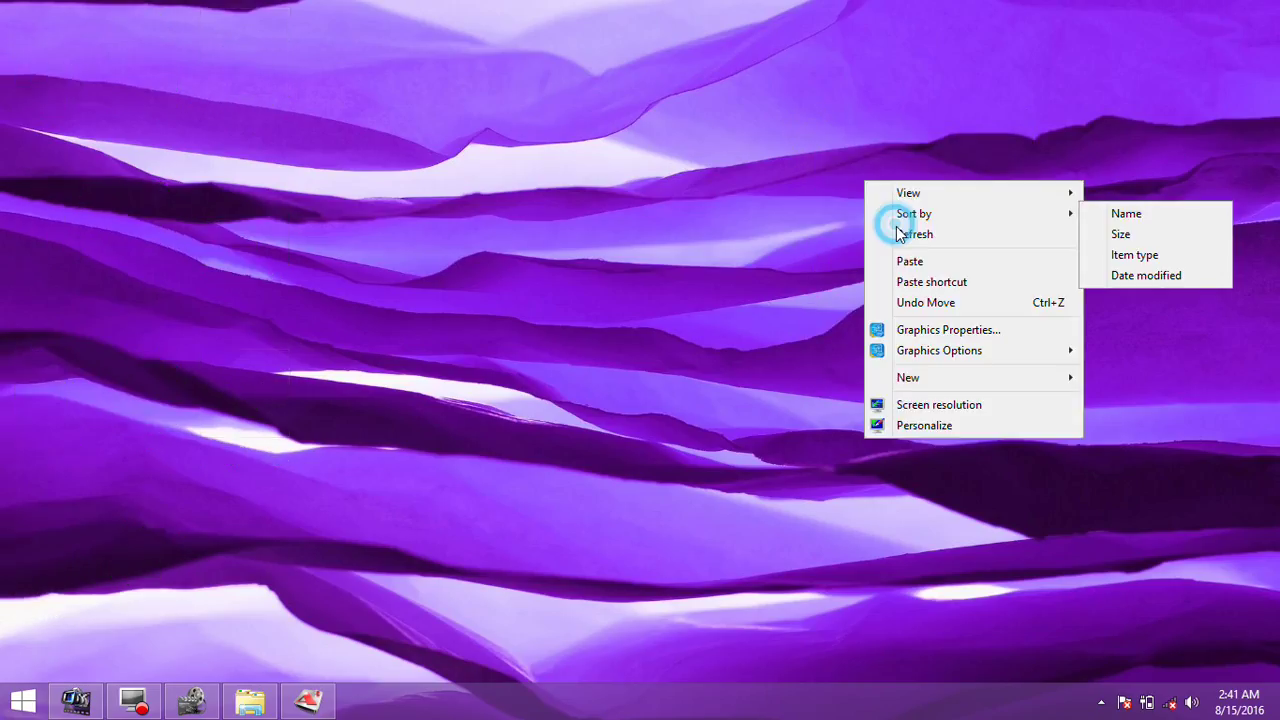
right_click(897, 230)
right_click(931, 276)
left_click(975, 316)
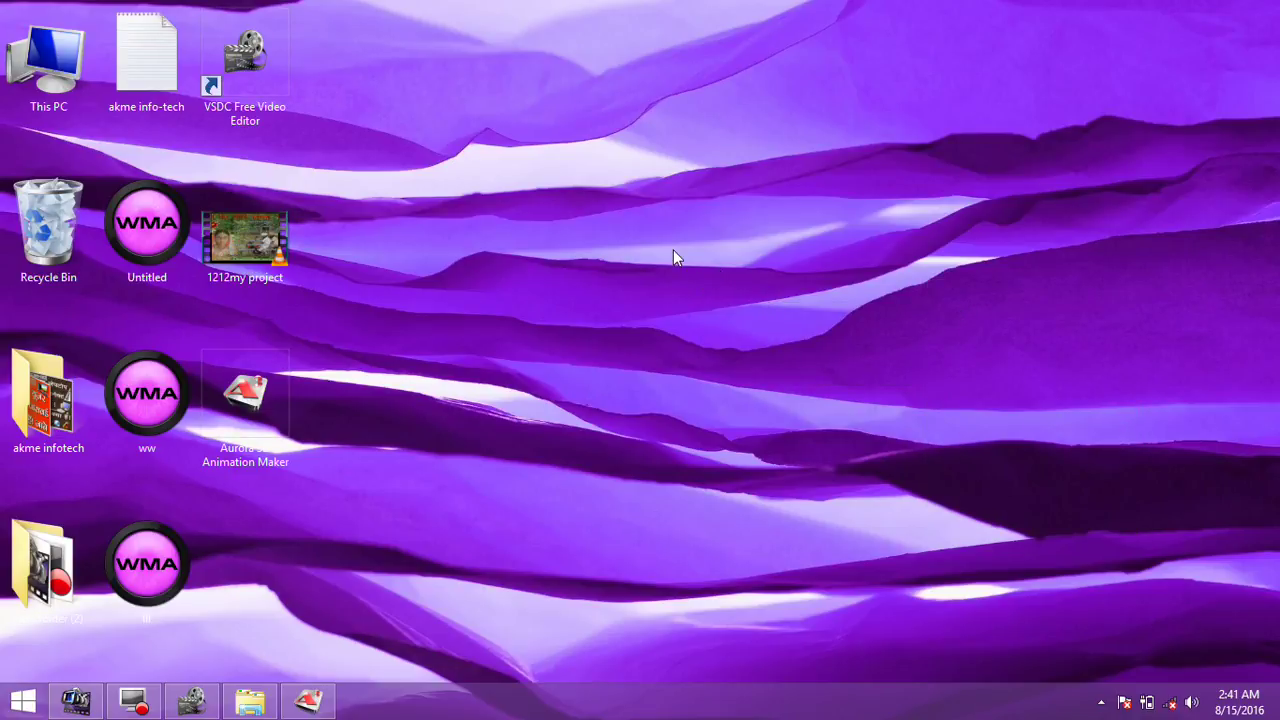
right_click(640, 224)
left_click(684, 272)
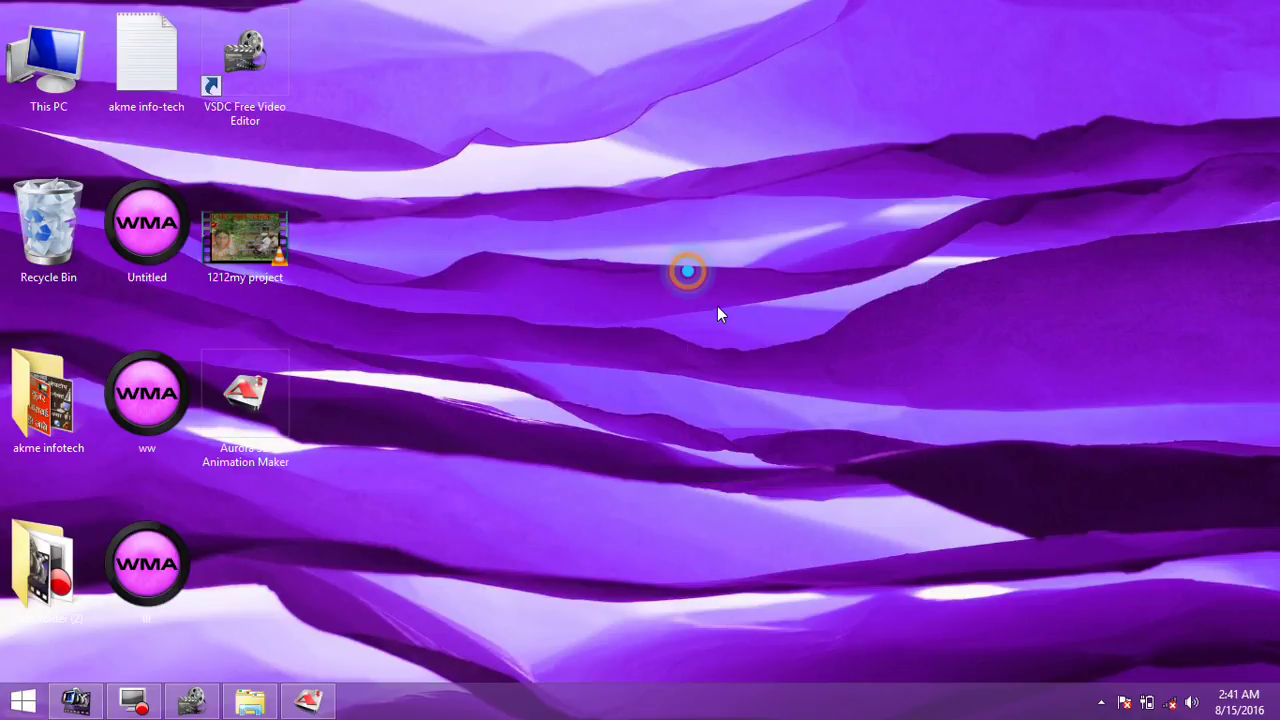
right_click(760, 375)
left_click(808, 424)
right_click(806, 428)
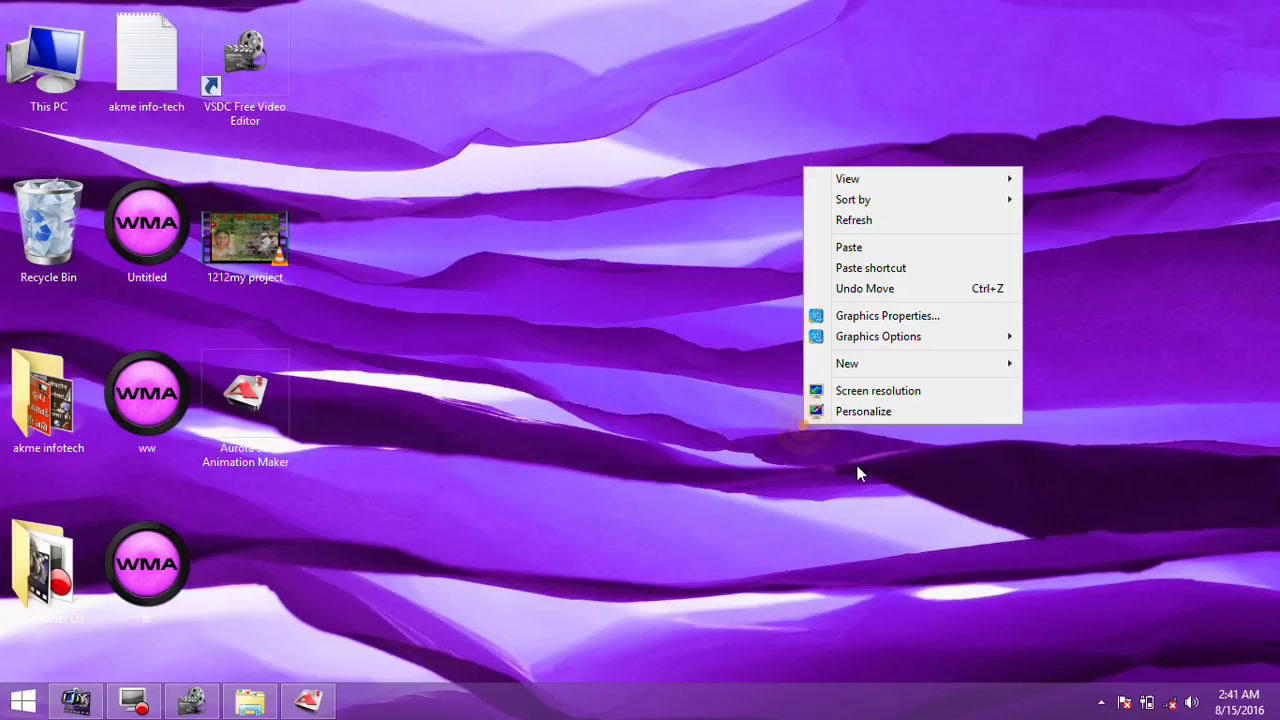
left_click(880, 224)
right_click(880, 224)
left_click(948, 281)
right_click(948, 278)
left_click(985, 335)
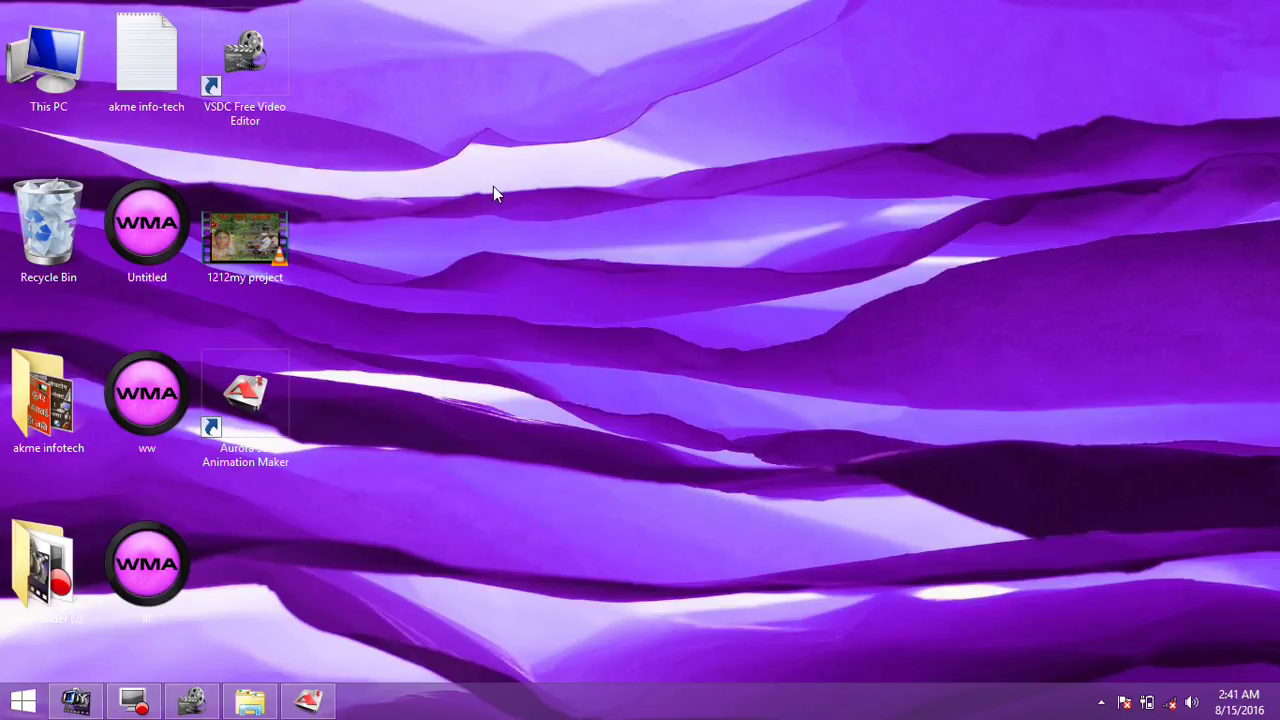
left_click(663, 103)
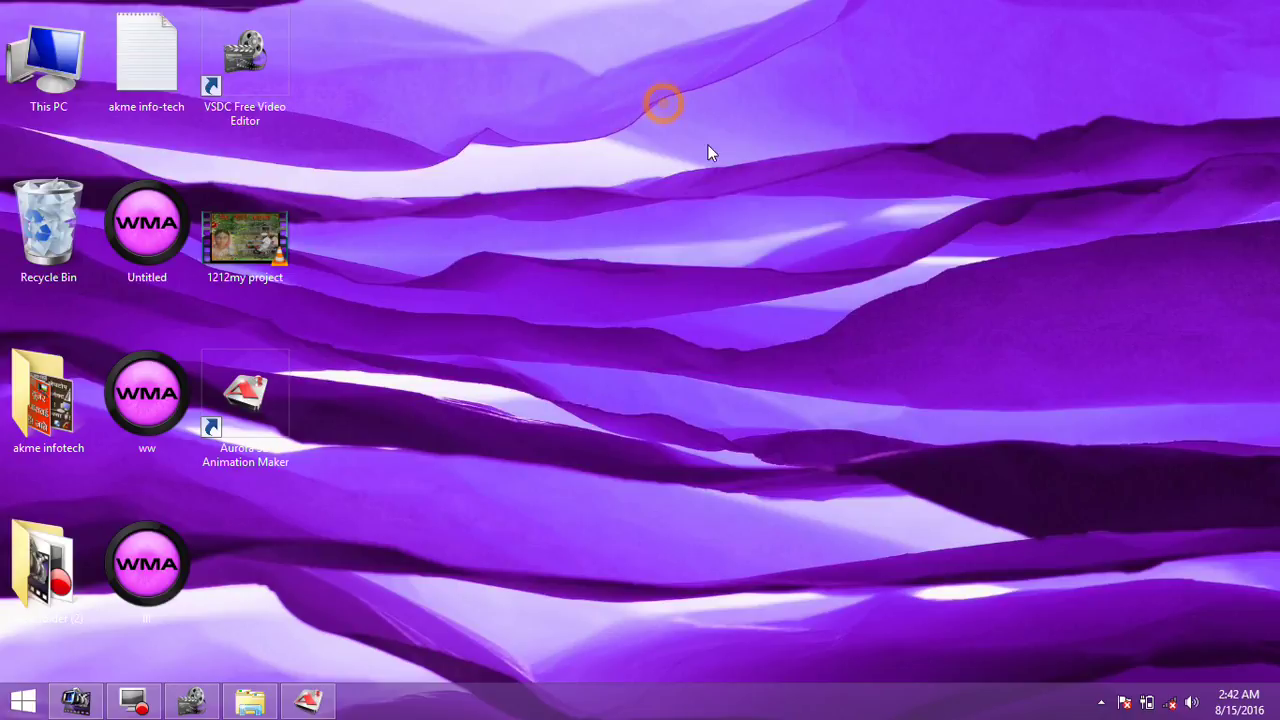